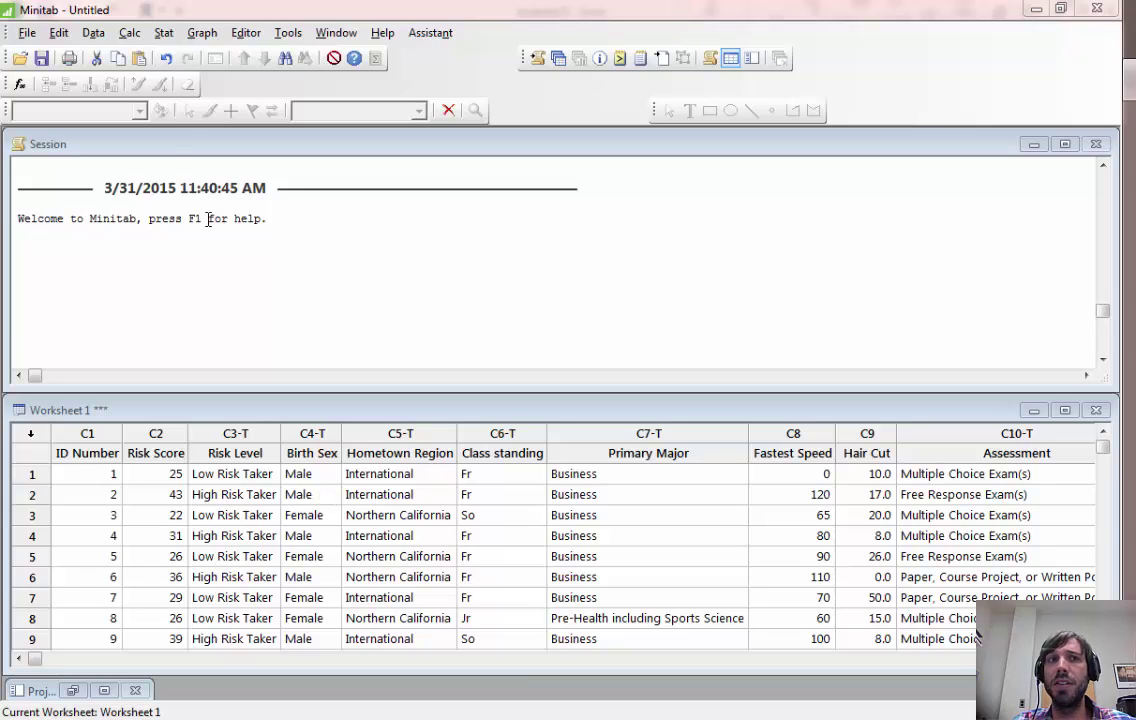
Step: Open the 2-Sample t test with Risk Score as samples and Birth Sex as sample IDs
{"action": "left_click", "coordinate": [163, 34]}
{"action": "mouse_move", "coordinate": [213, 57]}
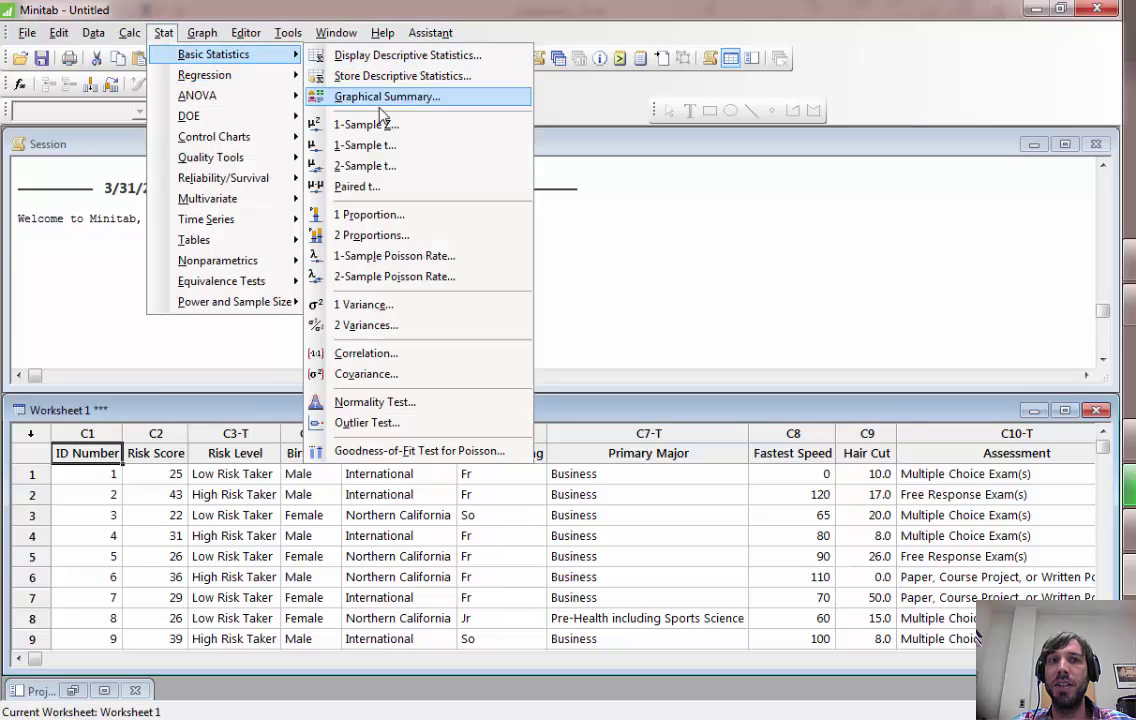
{"action": "left_click", "coordinate": [399, 173]}
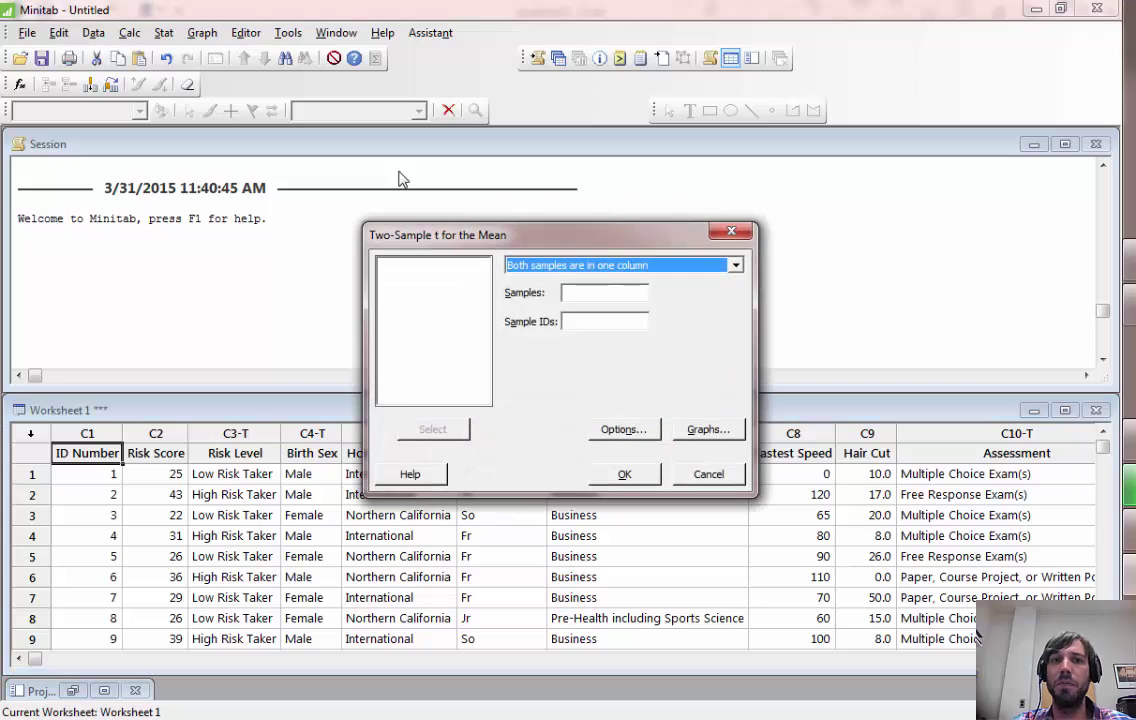
{"action": "left_click", "coordinate": [607, 294]}
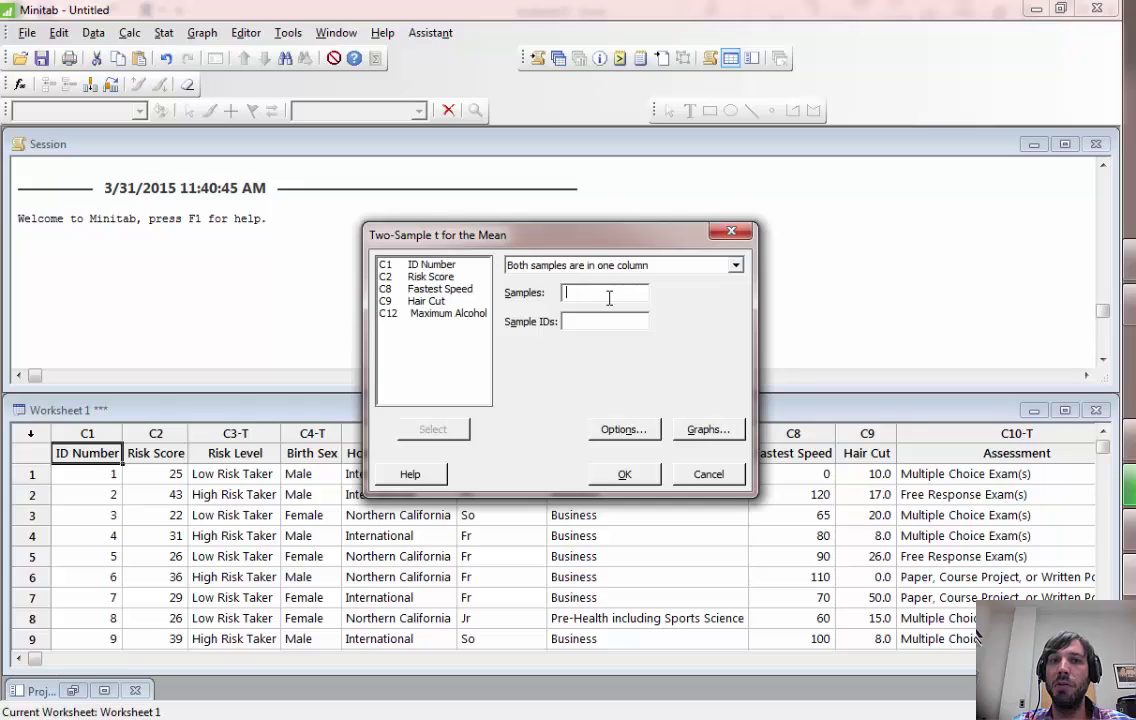
{"action": "double_click", "coordinate": [431, 277]}
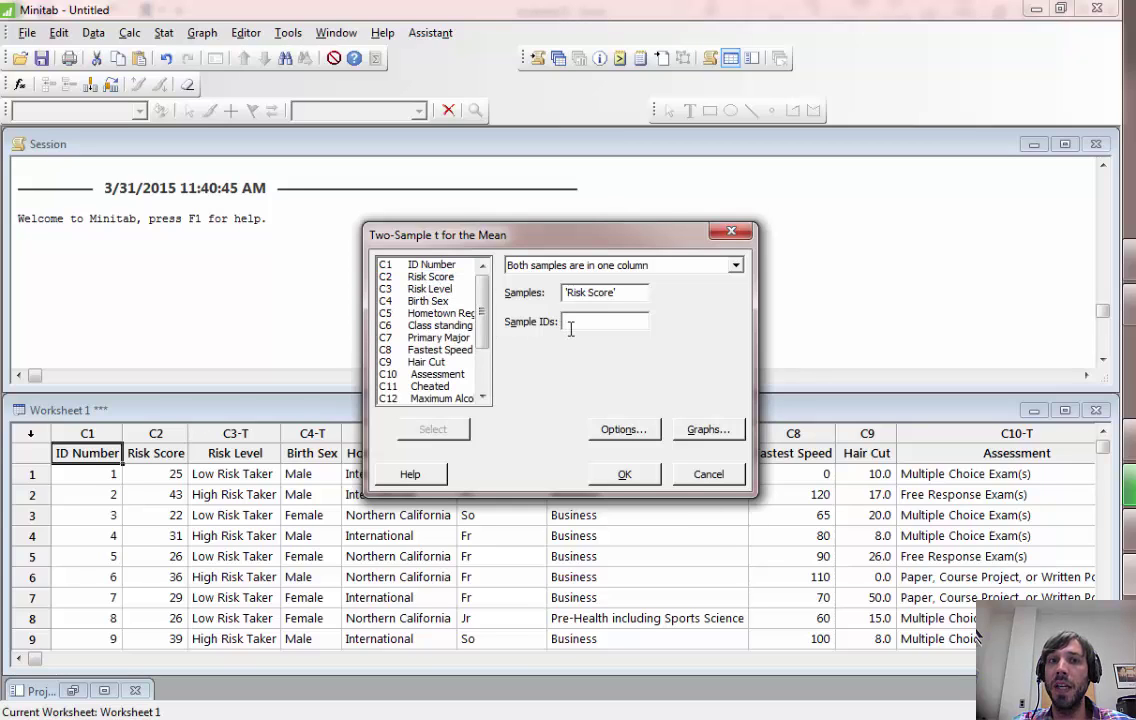
{"action": "left_click", "coordinate": [450, 302]}
{"action": "double_click", "coordinate": [450, 302]}
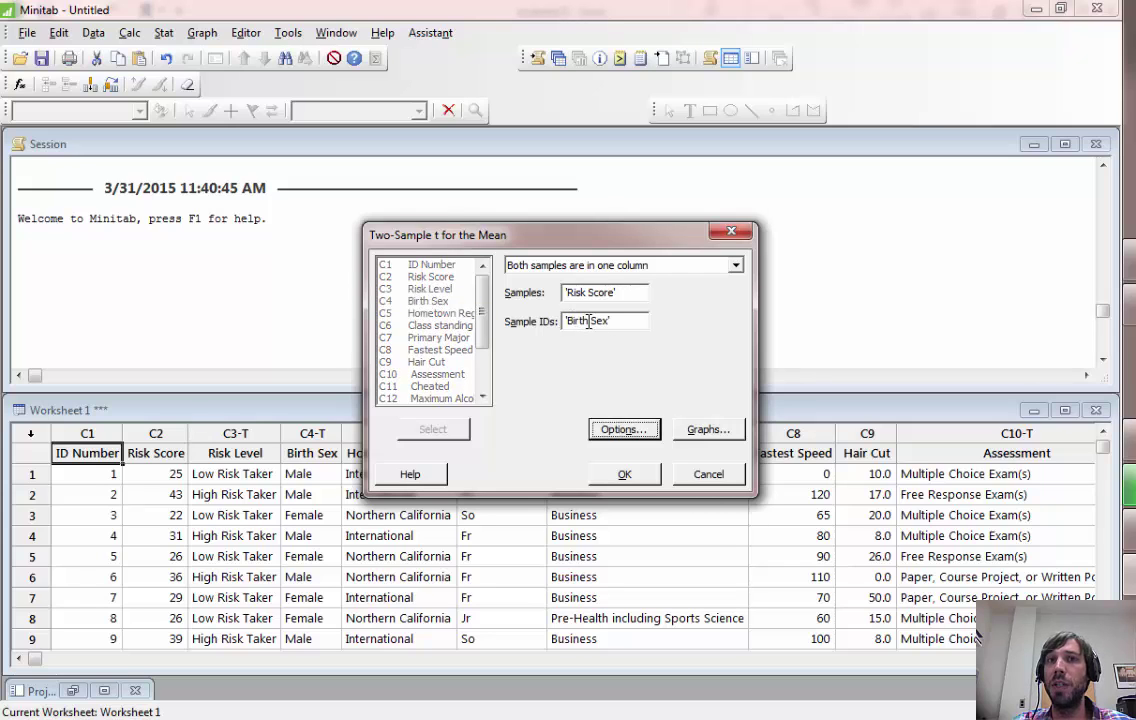
Step: In the t-test options, keep the not-equal alternative and assume equal variances
{"action": "left_click", "coordinate": [648, 431]}
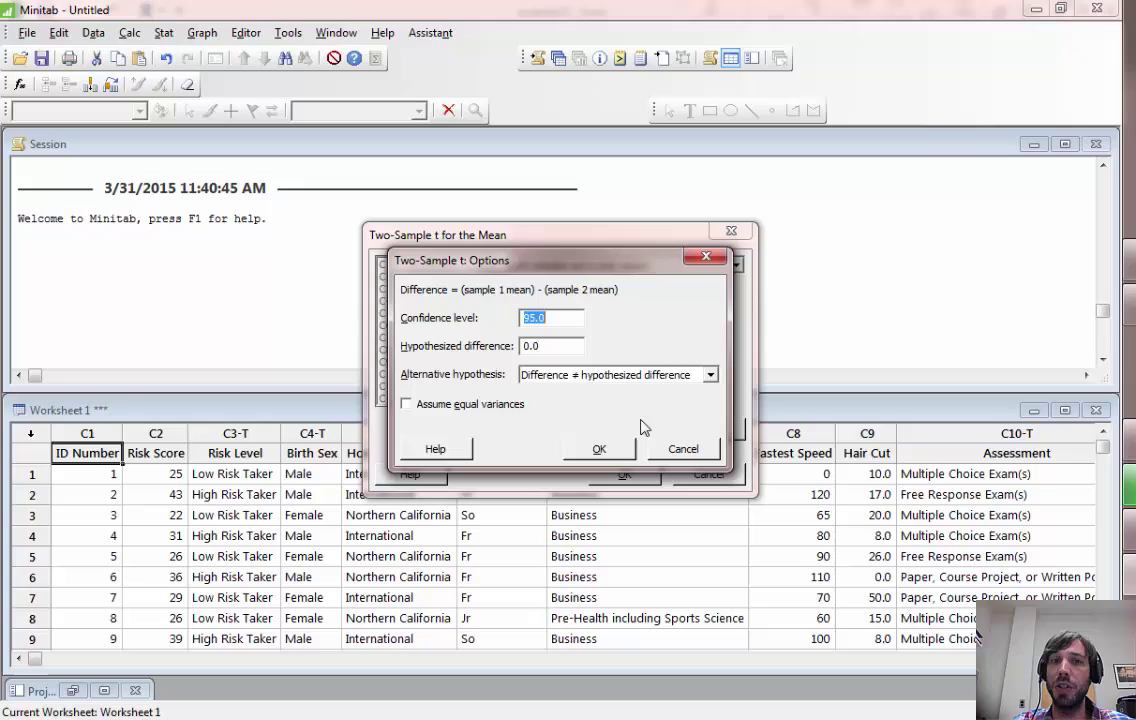
{"action": "left_click", "coordinate": [596, 378]}
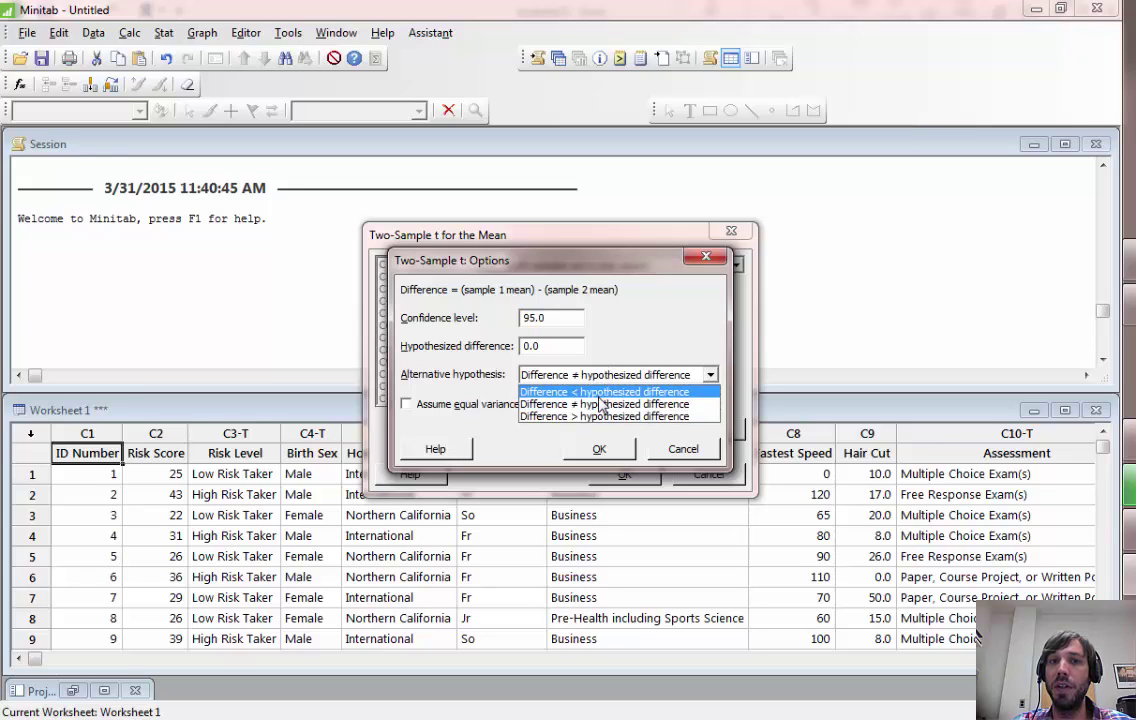
{"action": "left_click", "coordinate": [603, 406]}
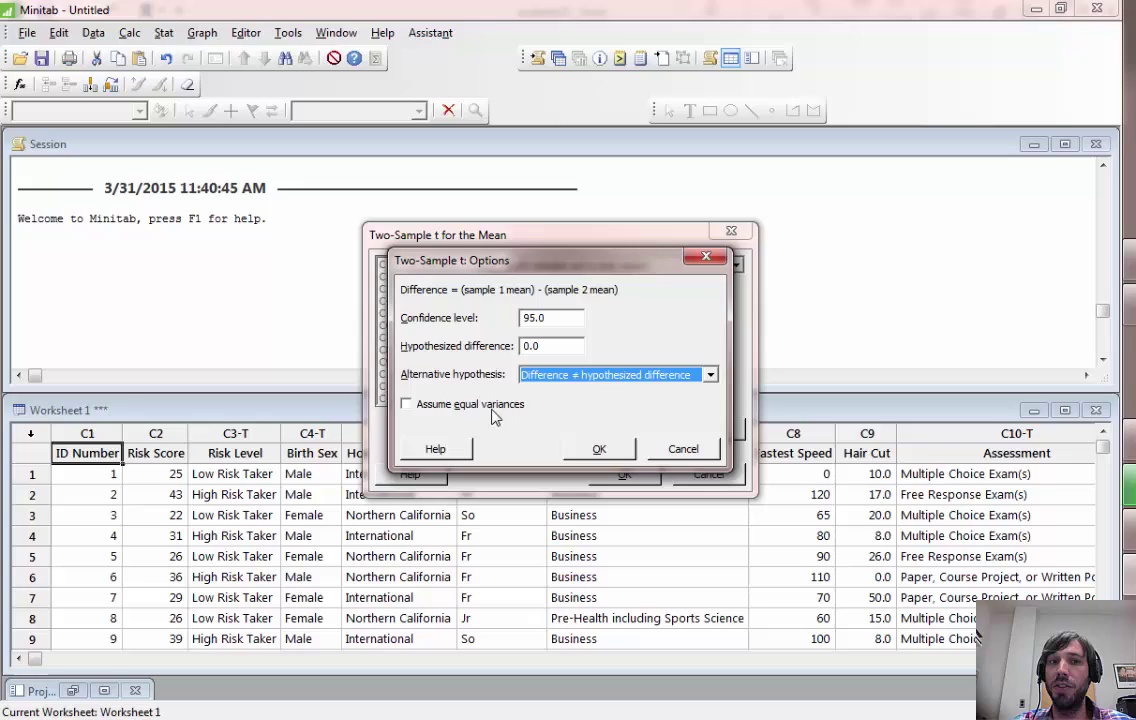
{"action": "left_click", "coordinate": [408, 408]}
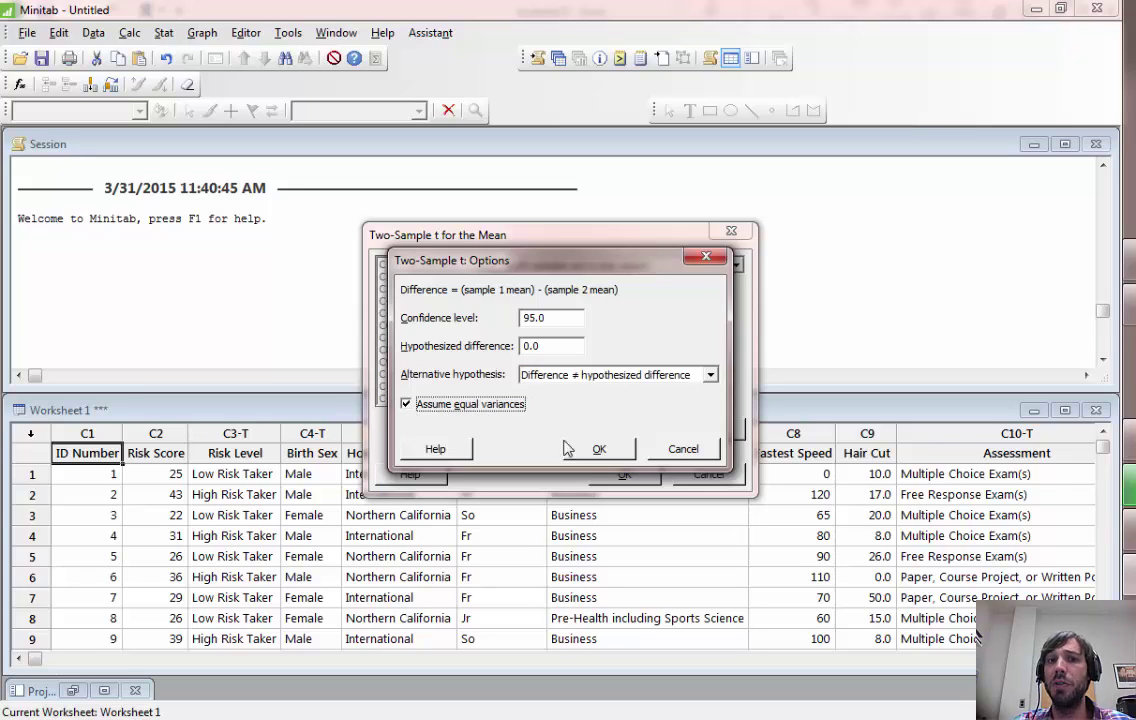
{"action": "left_click", "coordinate": [600, 450]}
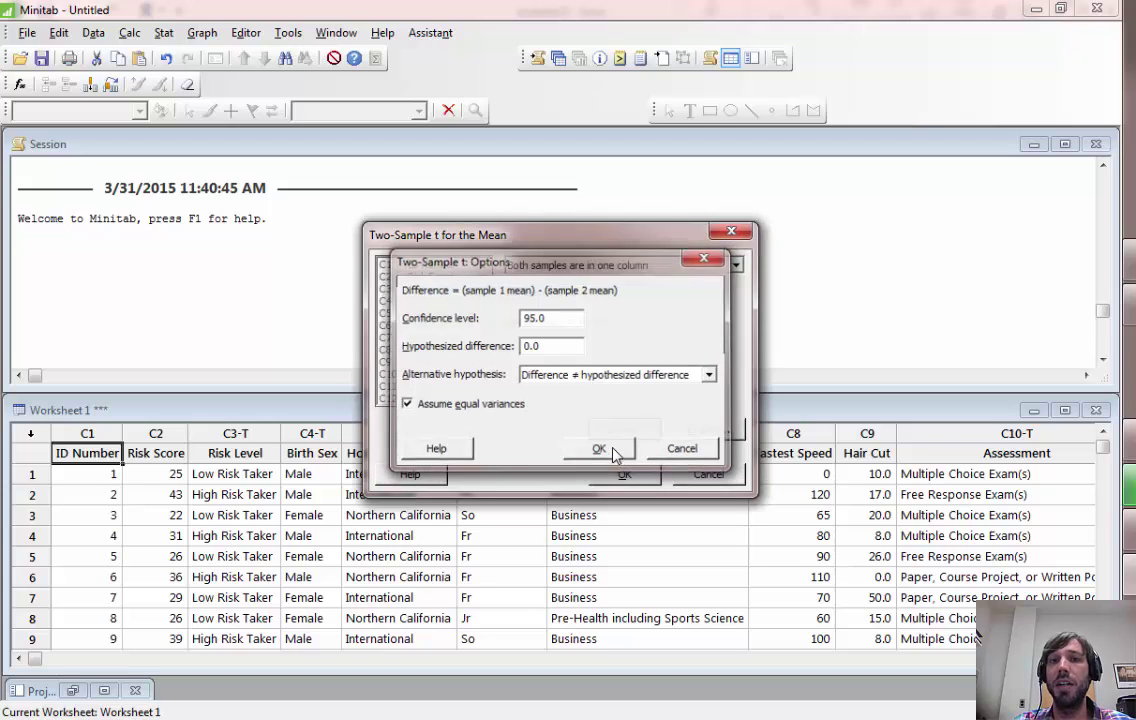
Step: Run the t-test, scroll to the Two-sample T output and highlight P-Value = 0.000
{"action": "left_click", "coordinate": [627, 477]}
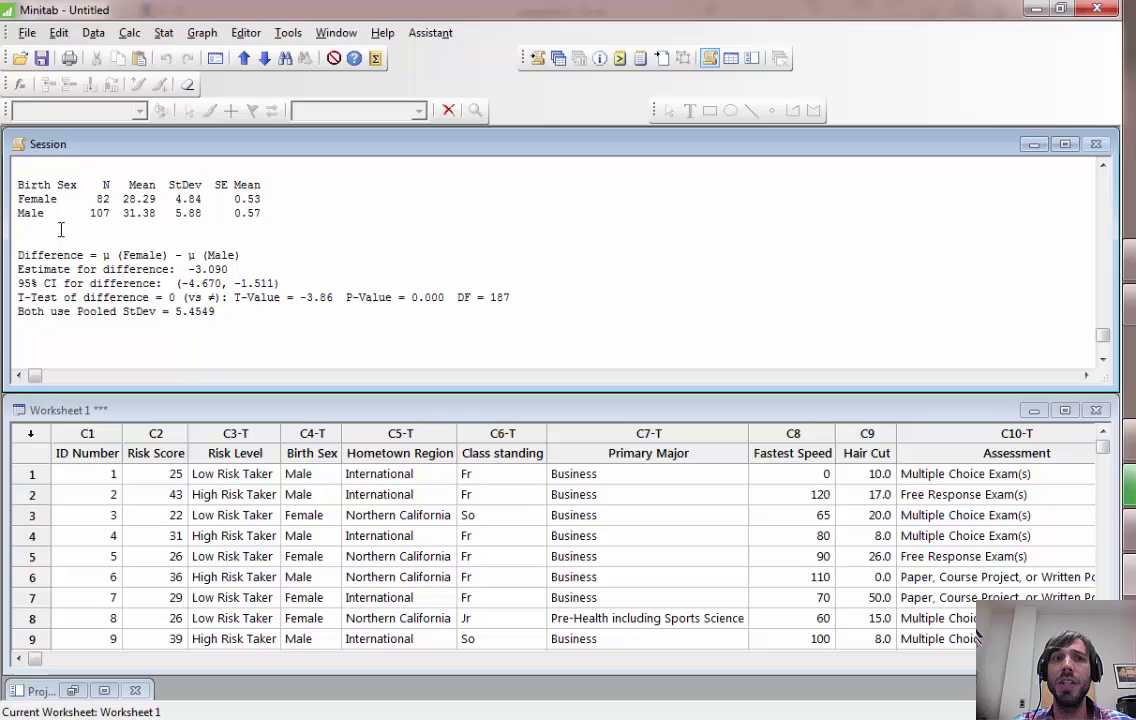
{"action": "left_click", "coordinate": [1102, 165]}
{"action": "left_click", "coordinate": [1102, 165]}
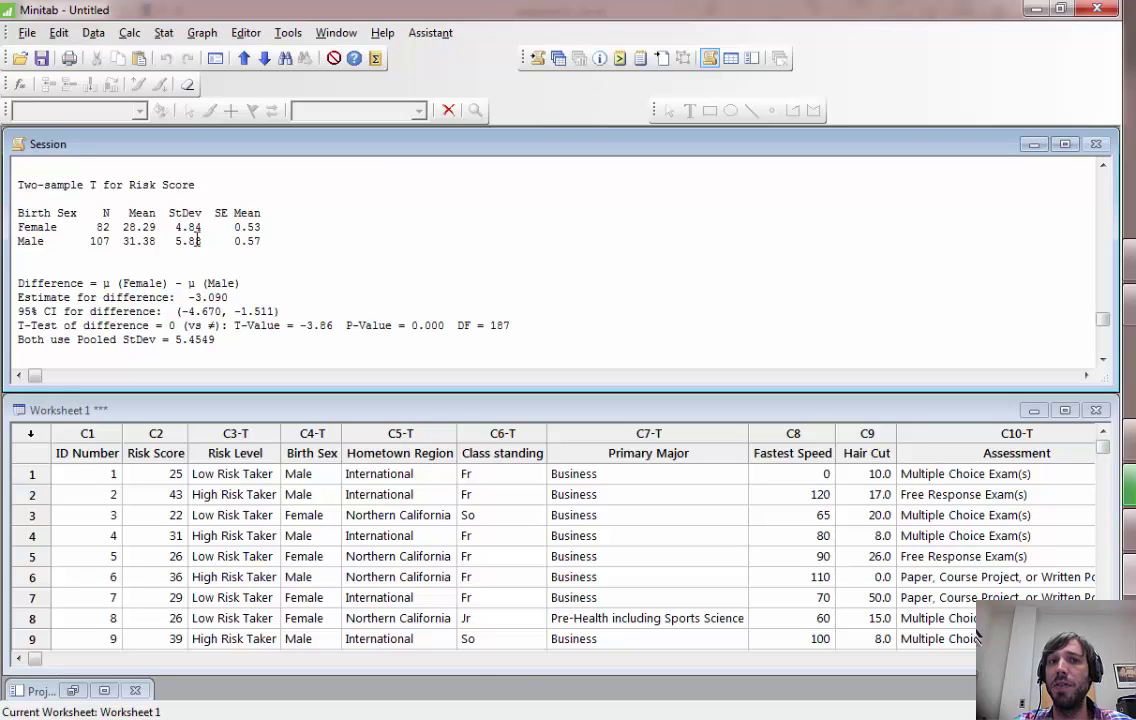
{"action": "left_click_drag", "start_coordinate": [443, 325], "coordinate": [350, 328]}
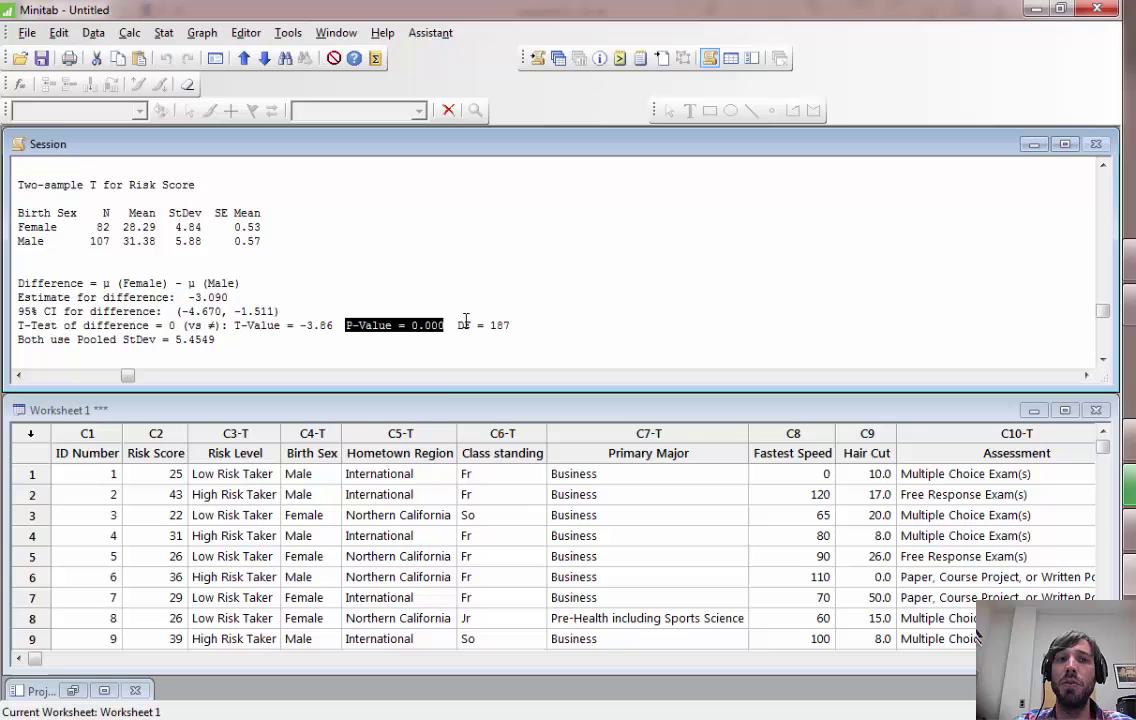
Step: Open the 2 Proportions test with Risk Level as samples and Birth Sex as sample IDs
{"action": "left_click", "coordinate": [312, 434]}
{"action": "left_click", "coordinate": [249, 432]}
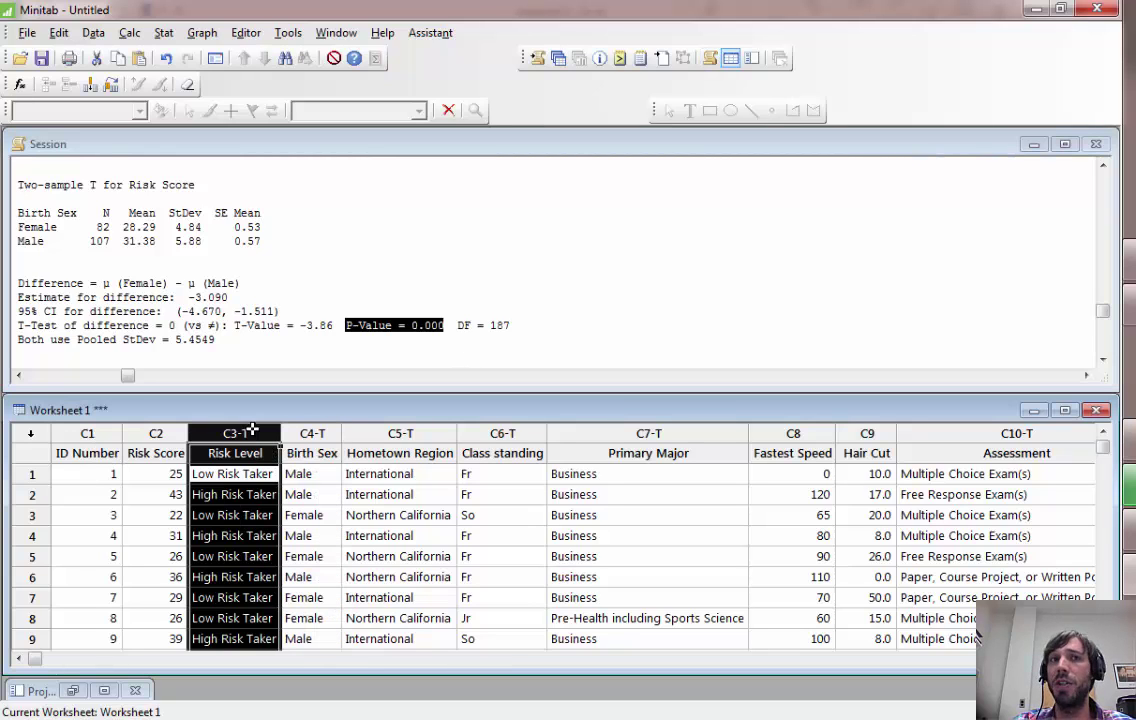
{"action": "left_click", "coordinate": [170, 35]}
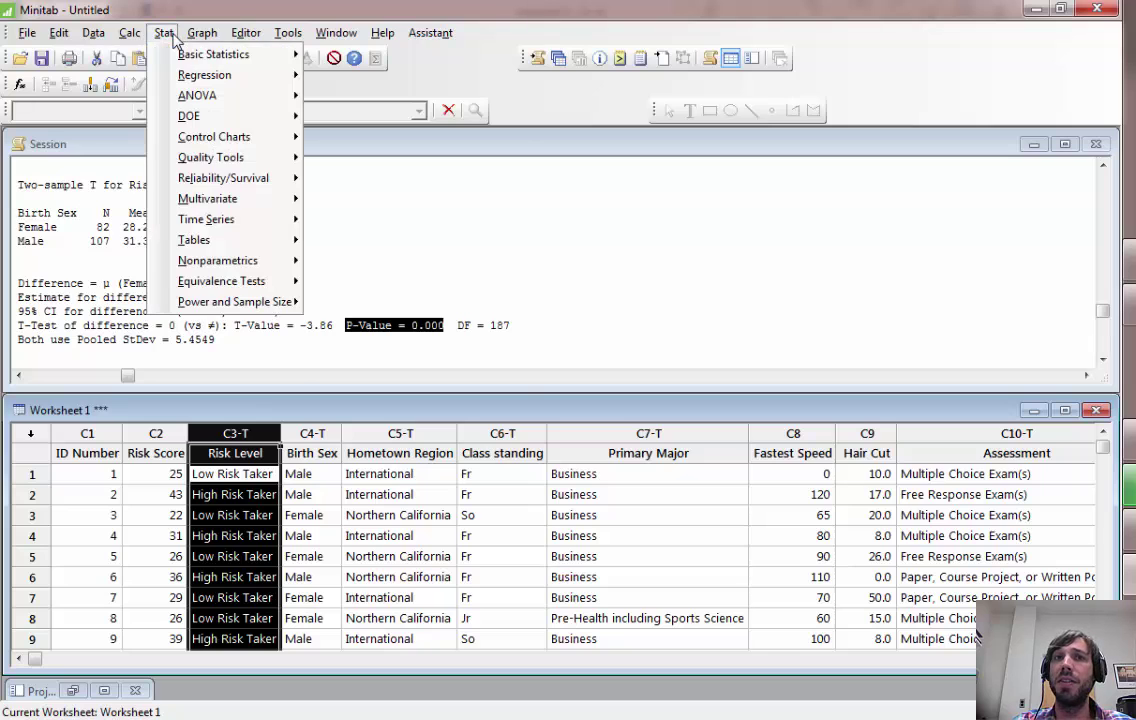
{"action": "mouse_move", "coordinate": [182, 61]}
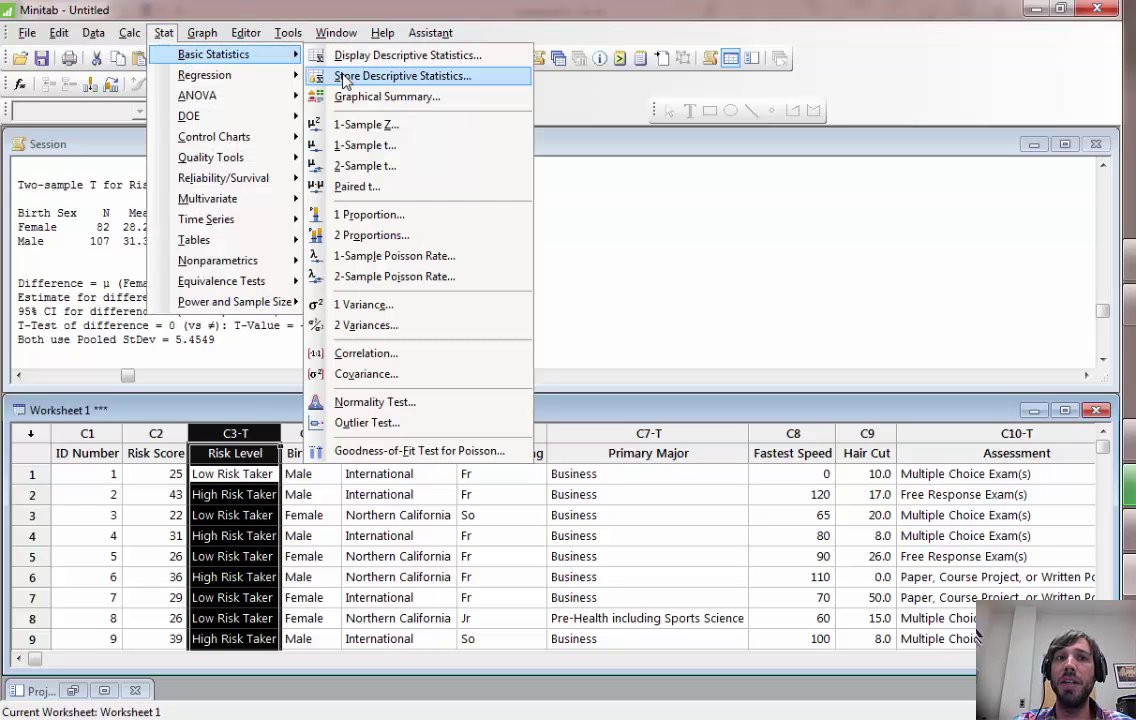
{"action": "left_click", "coordinate": [428, 236]}
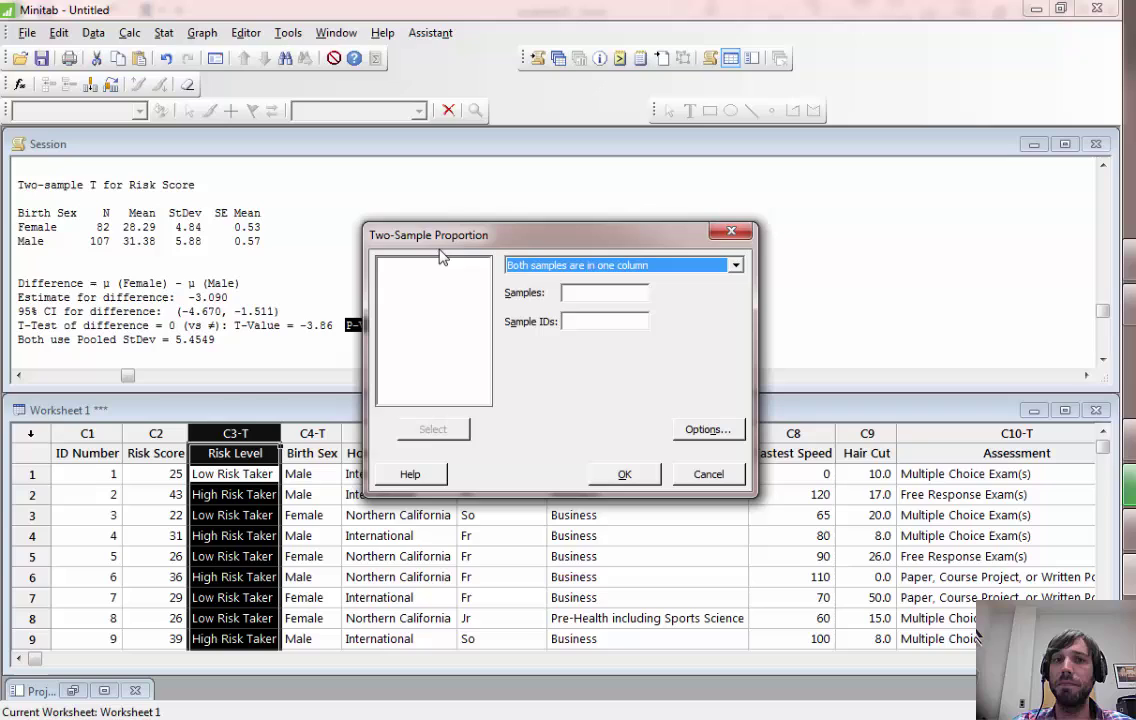
{"action": "left_click", "coordinate": [587, 293]}
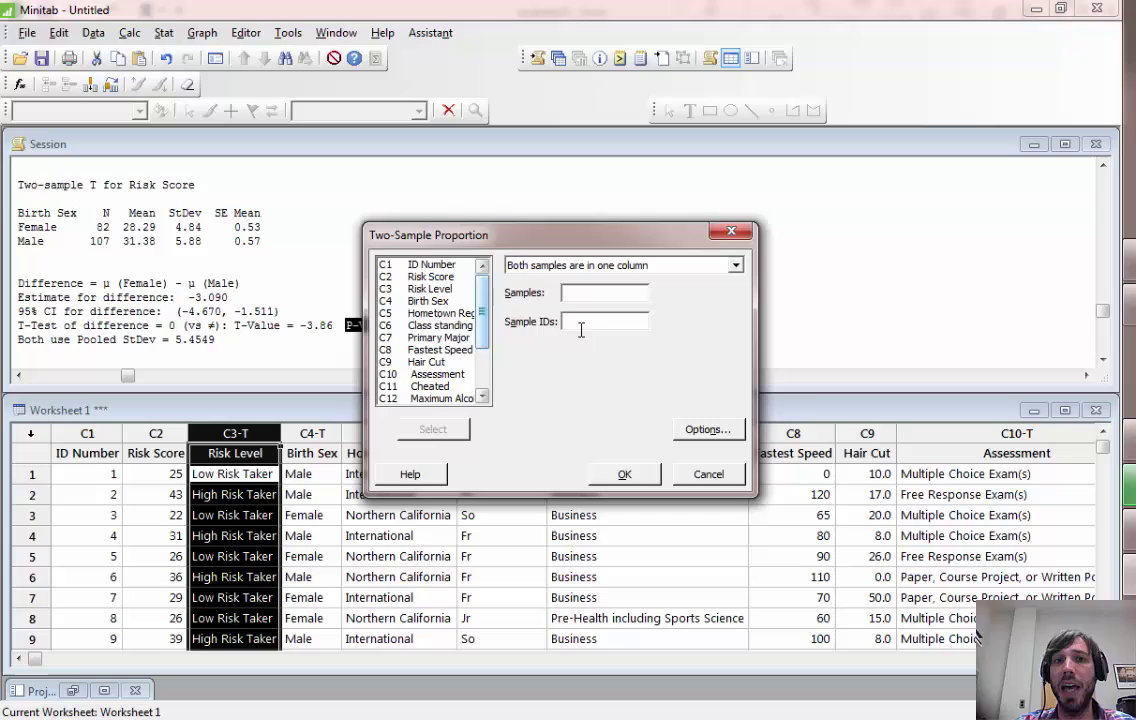
{"action": "double_click", "coordinate": [435, 289]}
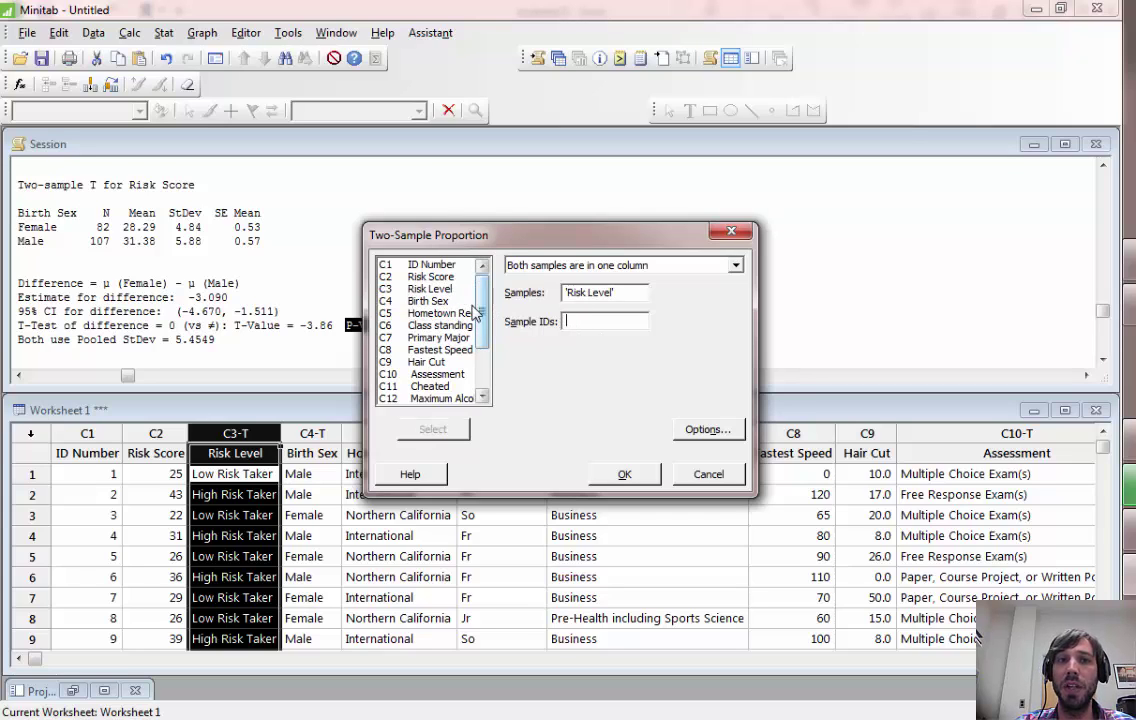
{"action": "double_click", "coordinate": [460, 300]}
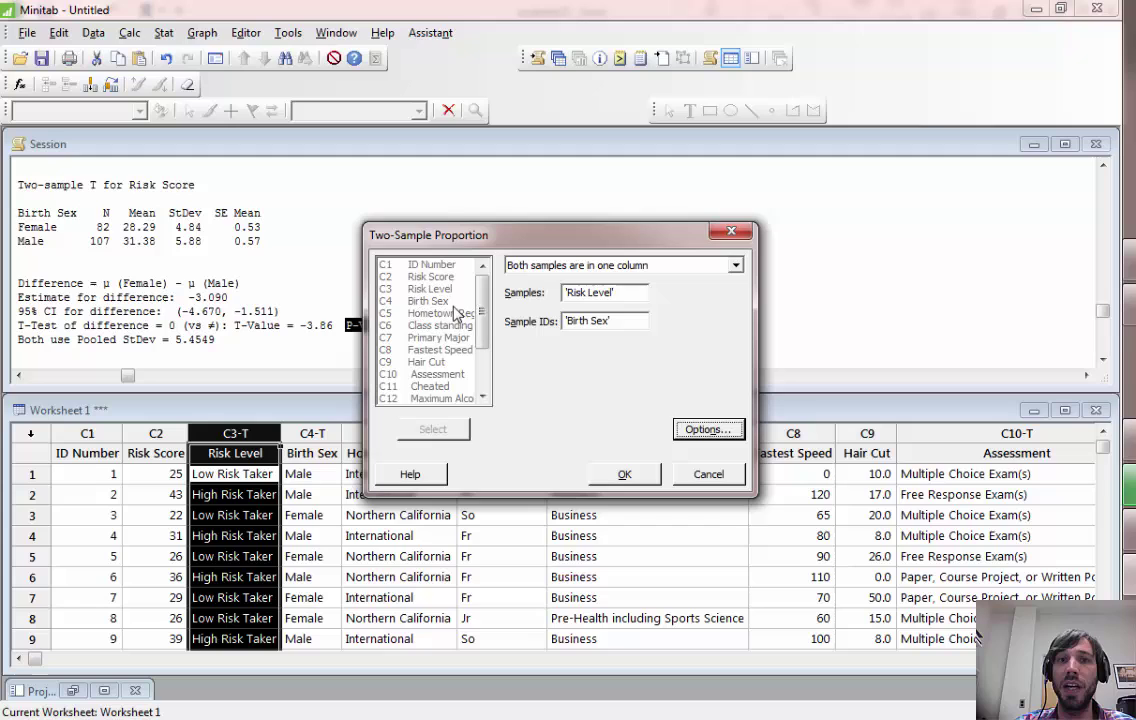
Step: Set the two-proportion test method to use the pooled estimate of the proportion
{"action": "left_click", "coordinate": [735, 430]}
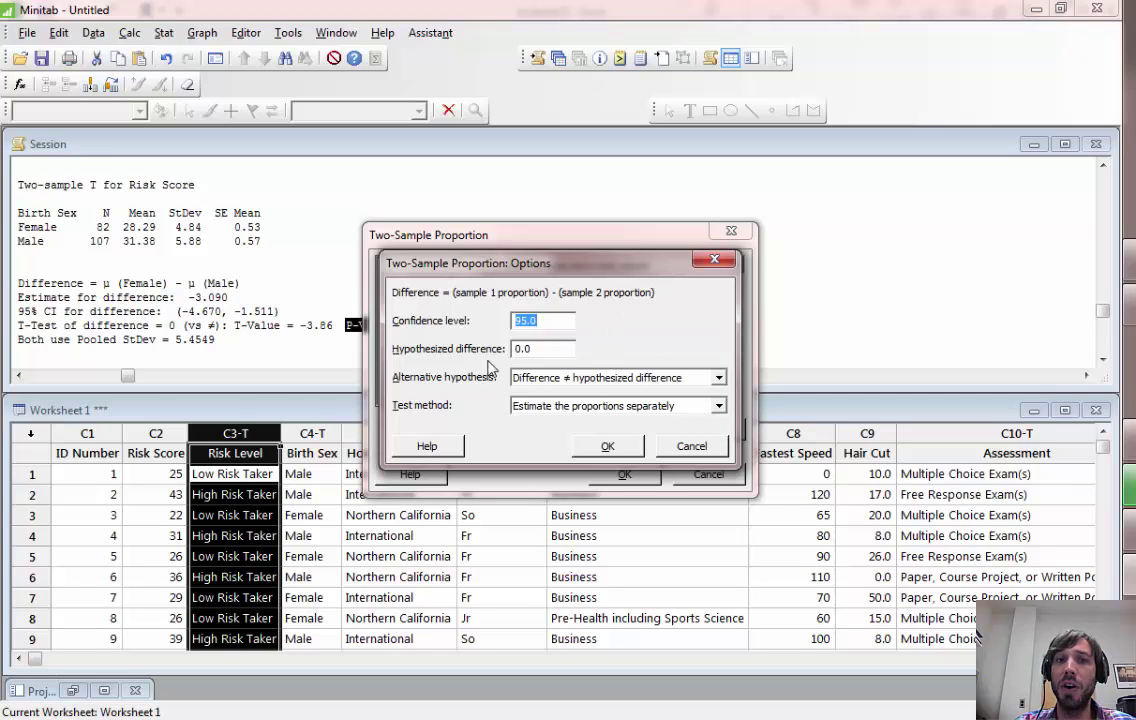
{"action": "left_click", "coordinate": [653, 407]}
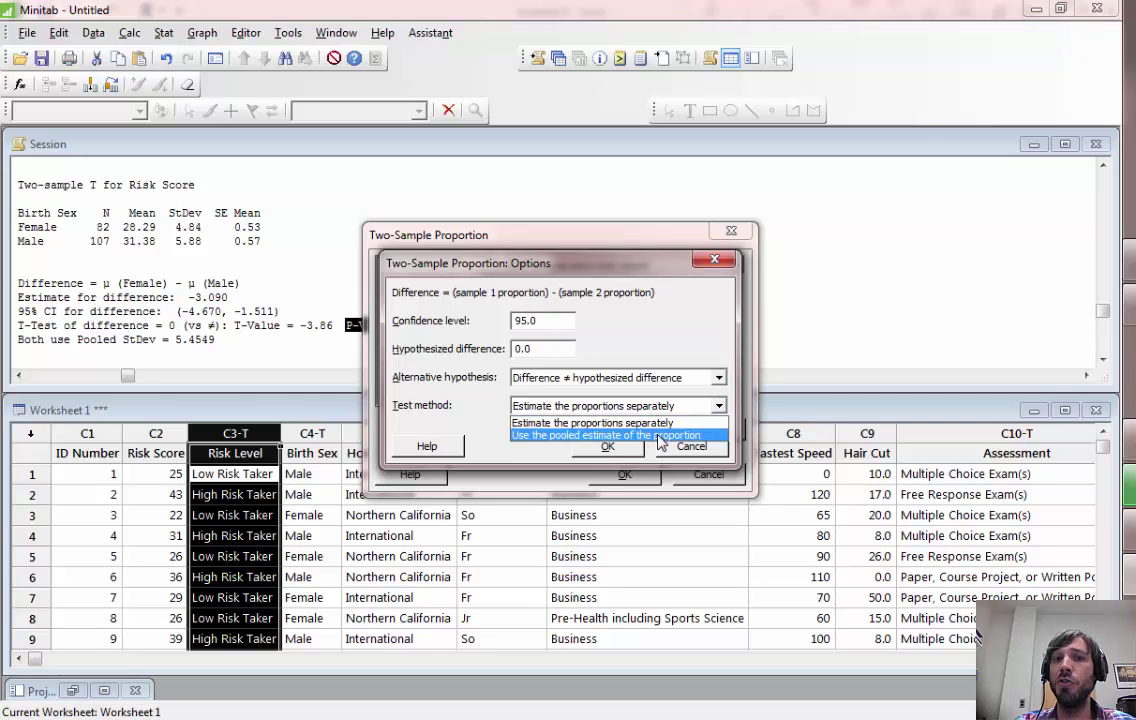
{"action": "left_click", "coordinate": [660, 436]}
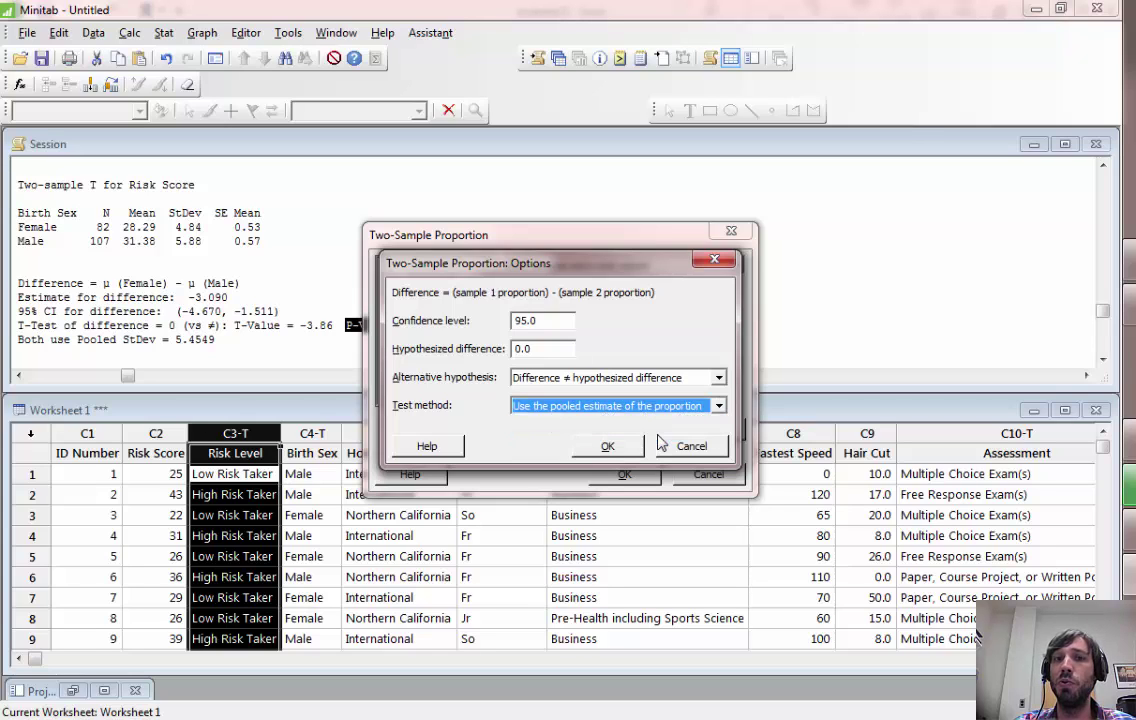
{"action": "left_click", "coordinate": [607, 446]}
Step: Run the two-proportion test and highlight the Low Risk Taker event and the female count 56
{"action": "left_click", "coordinate": [624, 473]}
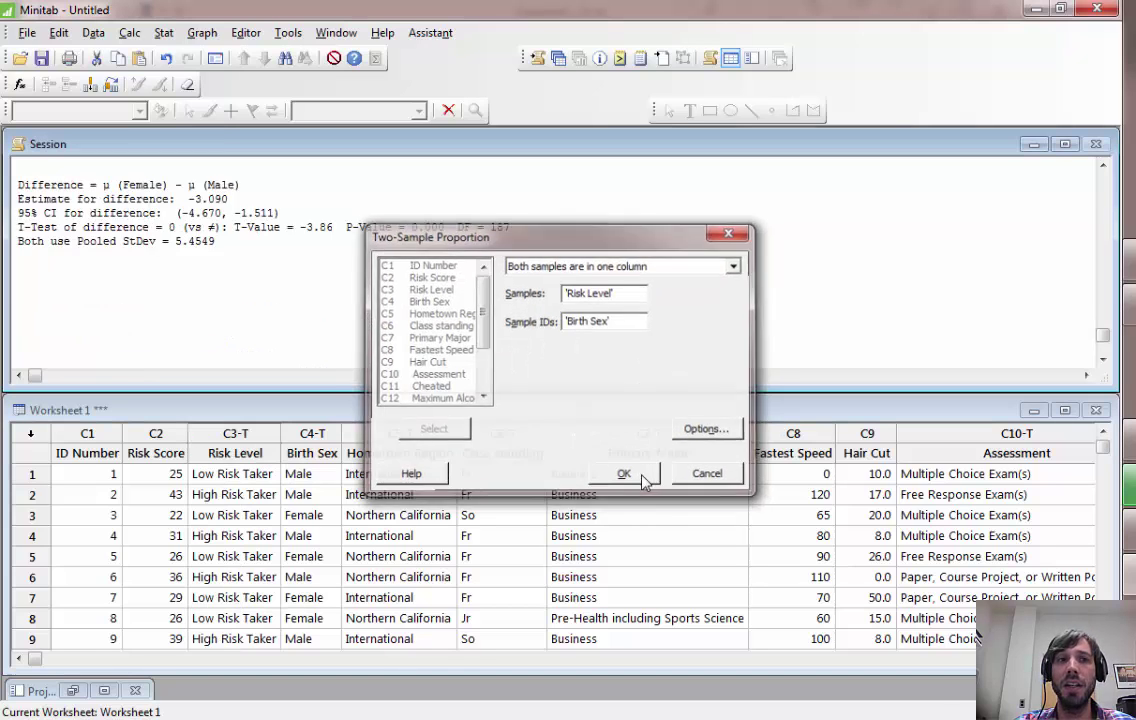
{"action": "scroll", "coordinate": [480, 250], "scroll_direction": "up", "scroll_amount": 2}
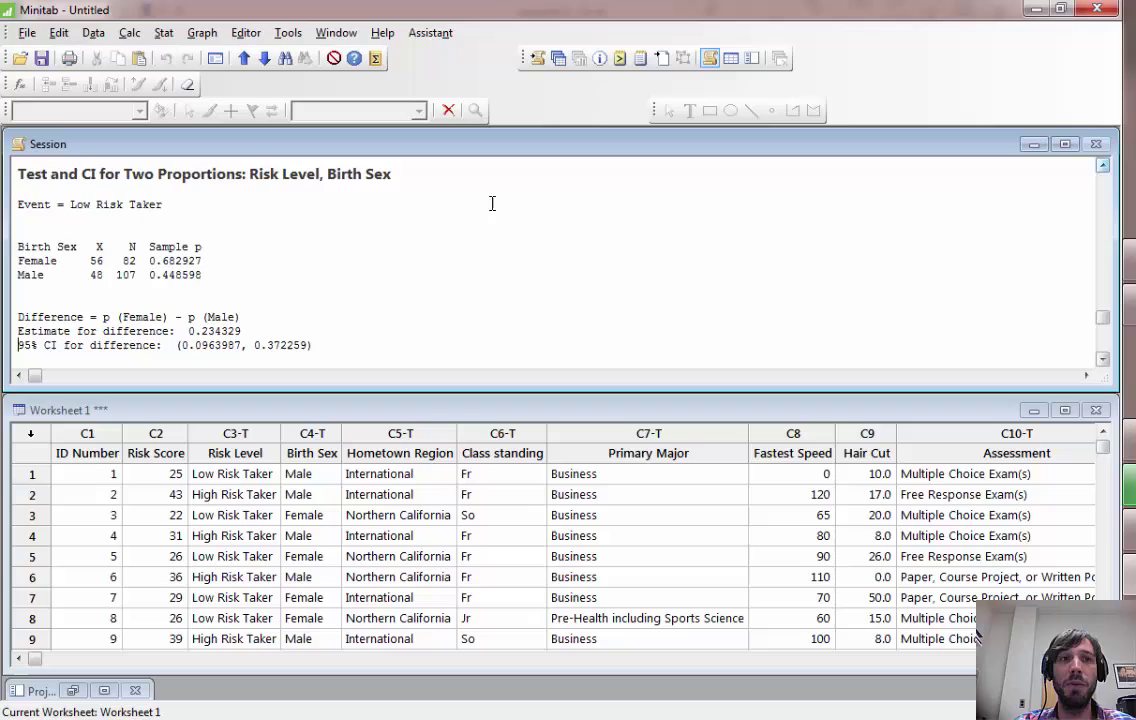
{"action": "left_click", "coordinate": [161, 204]}
{"action": "left_click_drag", "start_coordinate": [140, 207], "coordinate": [70, 205]}
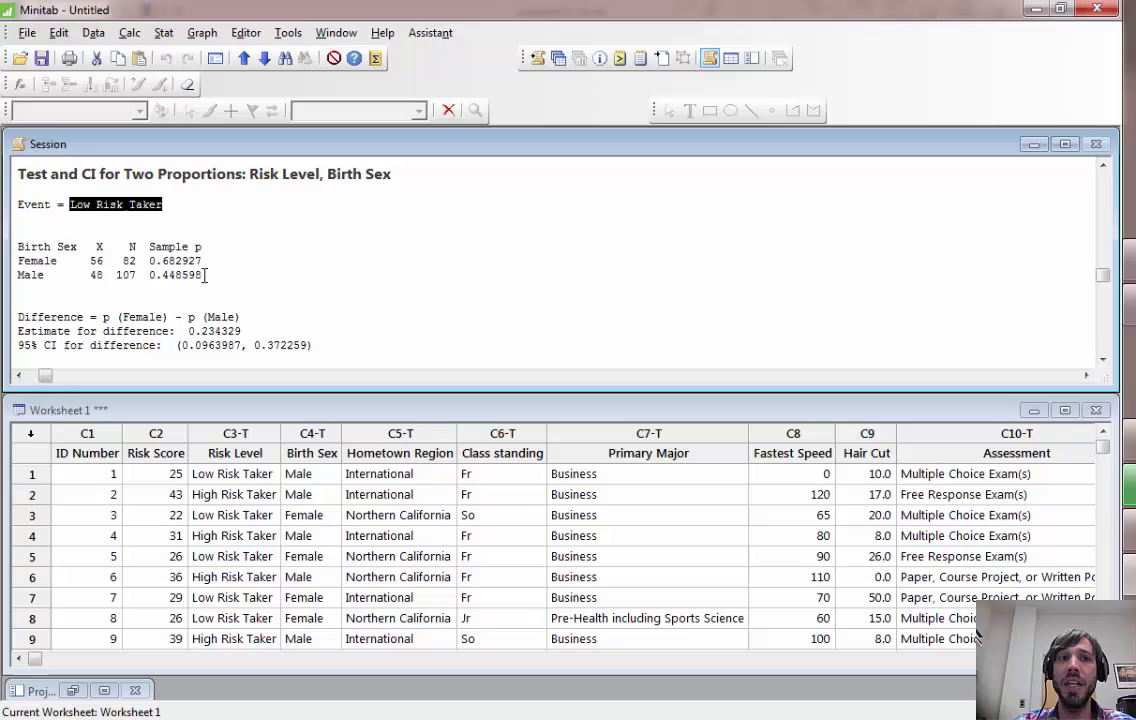
{"action": "left_click", "coordinate": [101, 260]}
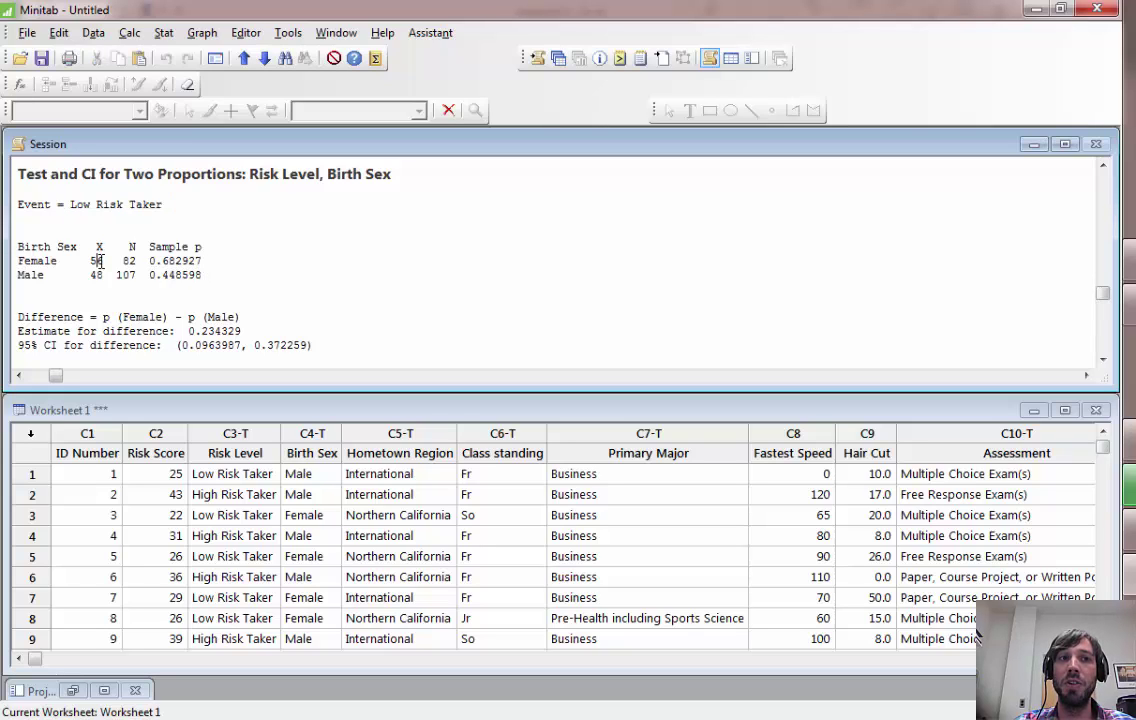
{"action": "double_click", "coordinate": [95, 260]}
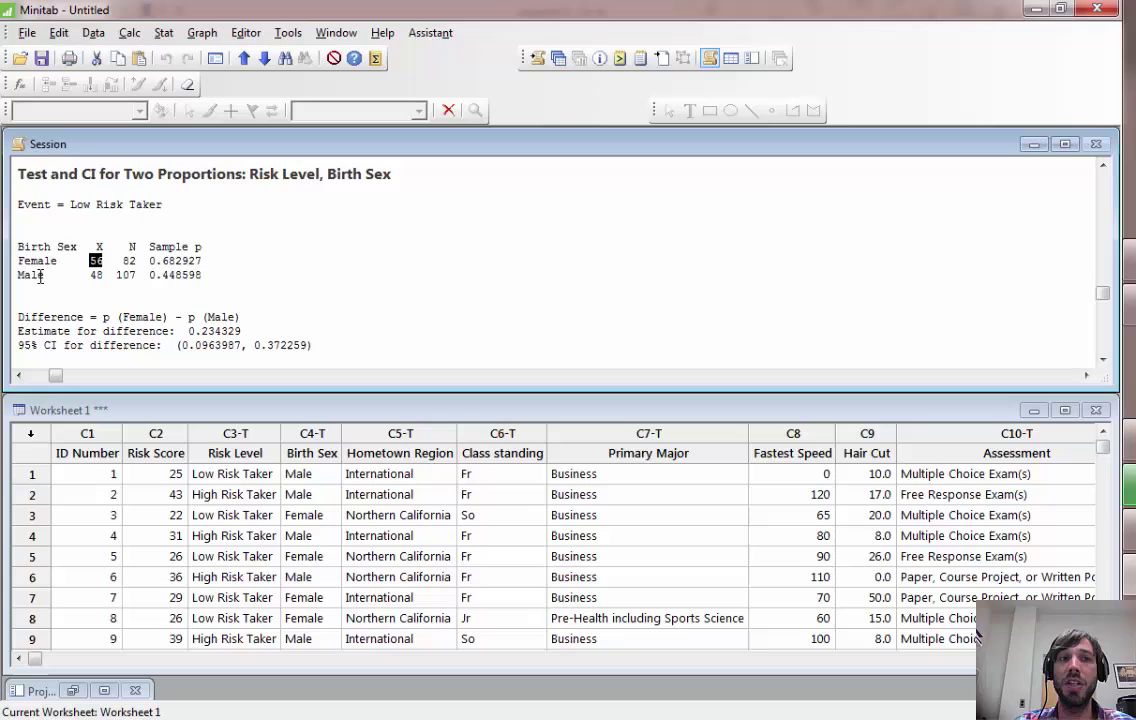
Step: Highlight a group's sample proportion and the difference test's P-Value = 0.001
{"action": "left_click_drag", "start_coordinate": [202, 260], "coordinate": [158, 283]}
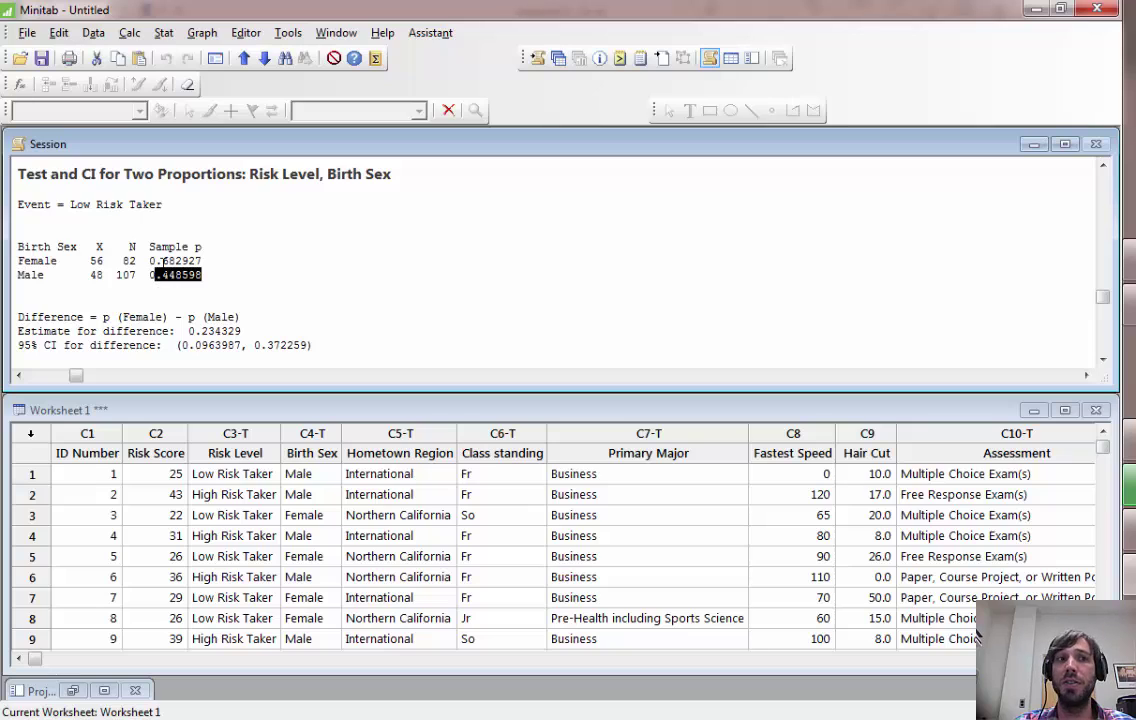
{"action": "left_click", "coordinate": [1103, 360]}
{"action": "left_click", "coordinate": [1103, 360]}
{"action": "left_click", "coordinate": [1103, 360]}
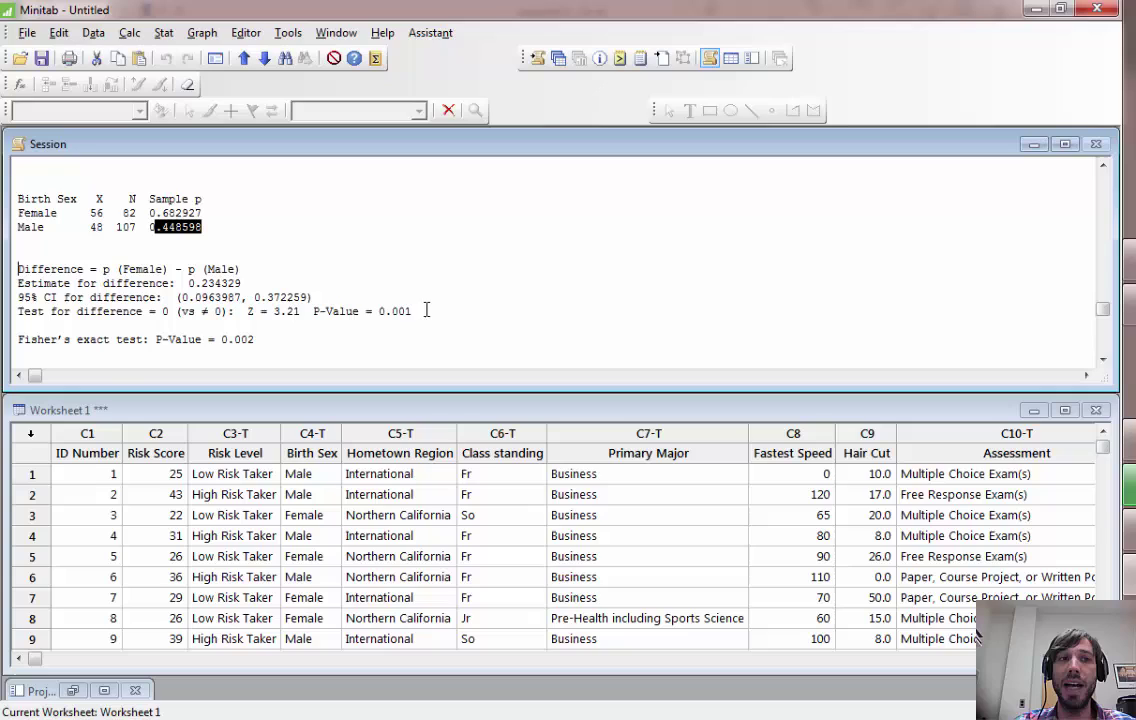
{"action": "left_click_drag", "start_coordinate": [433, 311], "coordinate": [315, 302]}
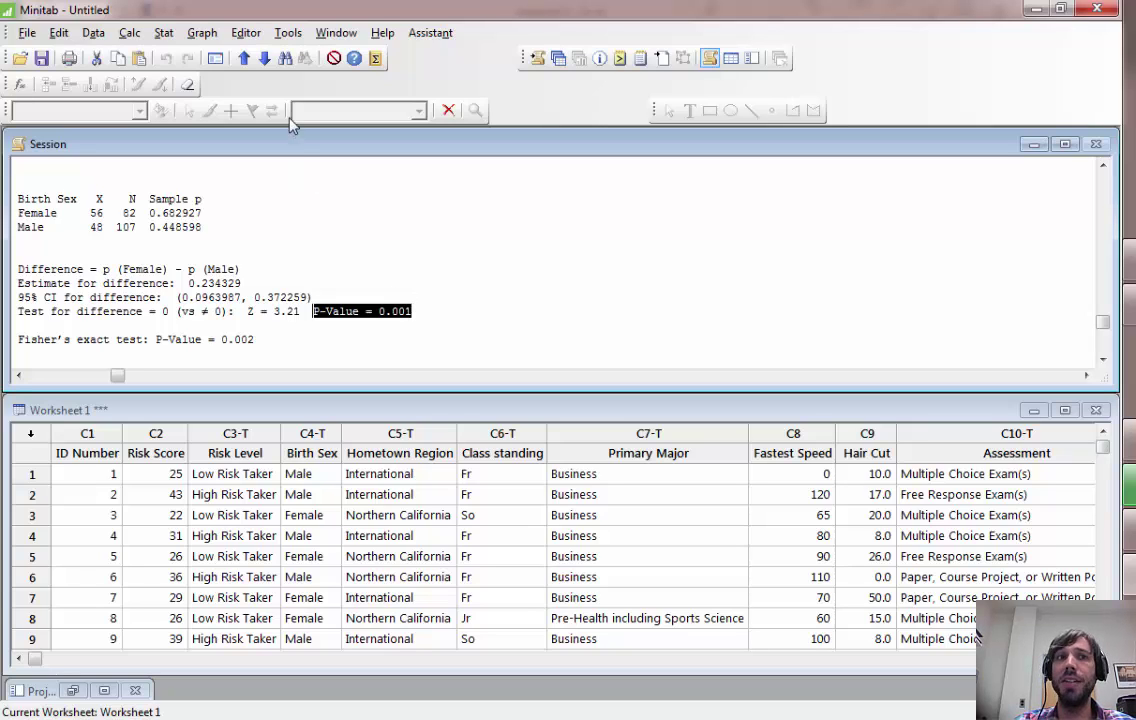
{"action": "left_click", "coordinate": [163, 33]}
Step: Open Cross Tabulation and Chi-Square with Birth Sex in Rows and Class standing in Columns
{"action": "mouse_move", "coordinate": [130, 35]}
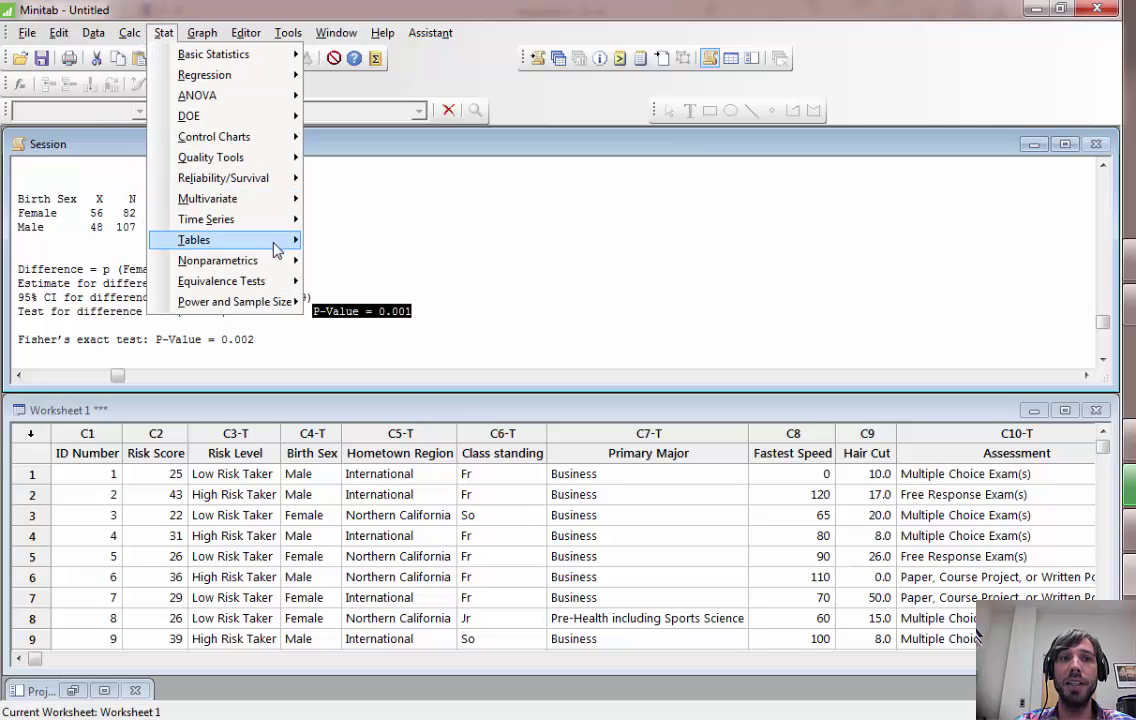
{"action": "mouse_move", "coordinate": [276, 248]}
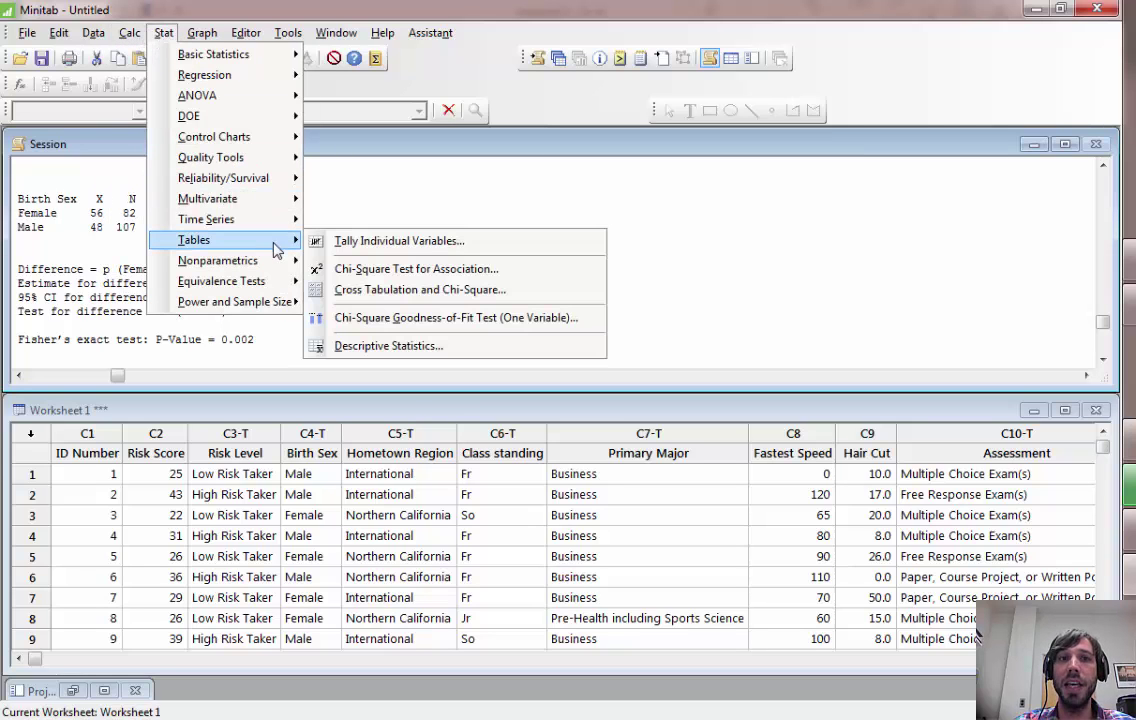
{"action": "left_click", "coordinate": [404, 290]}
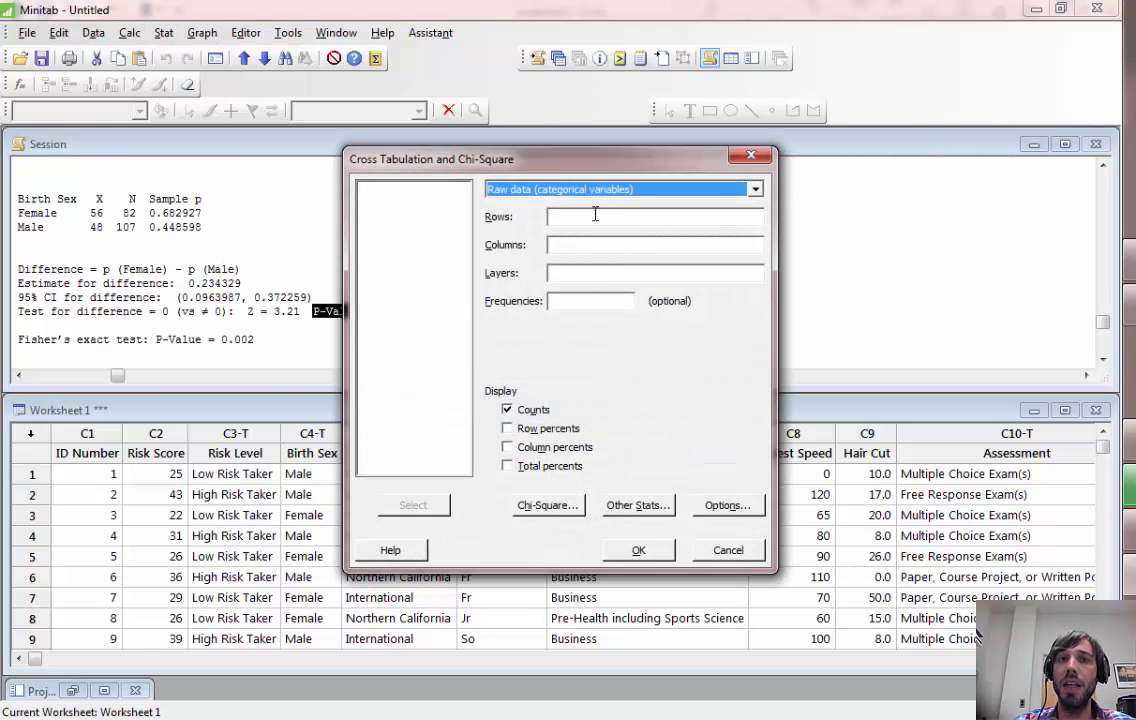
{"action": "left_click", "coordinate": [589, 217]}
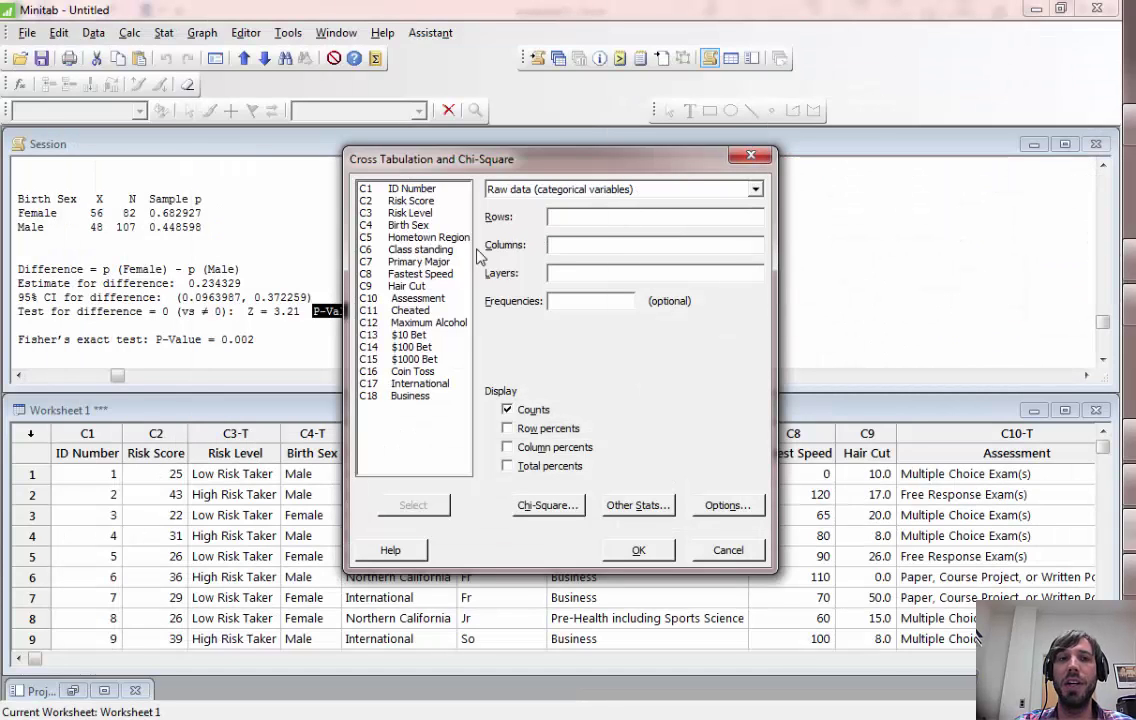
{"action": "double_click", "coordinate": [426, 226]}
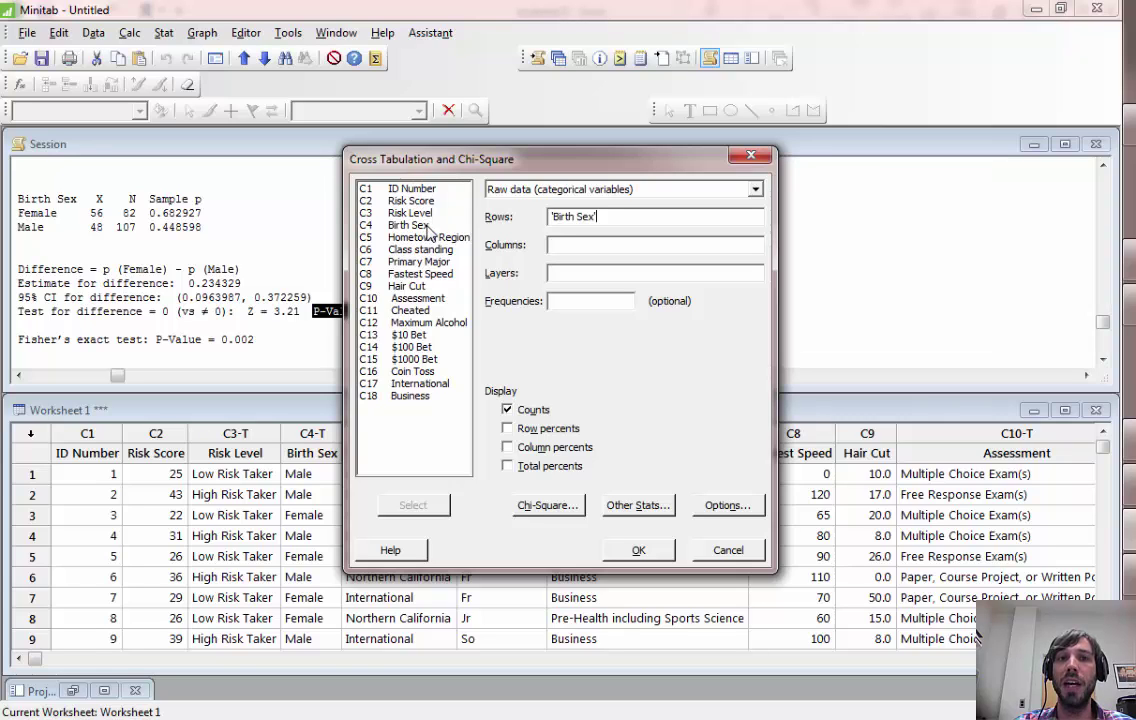
{"action": "double_click", "coordinate": [446, 250]}
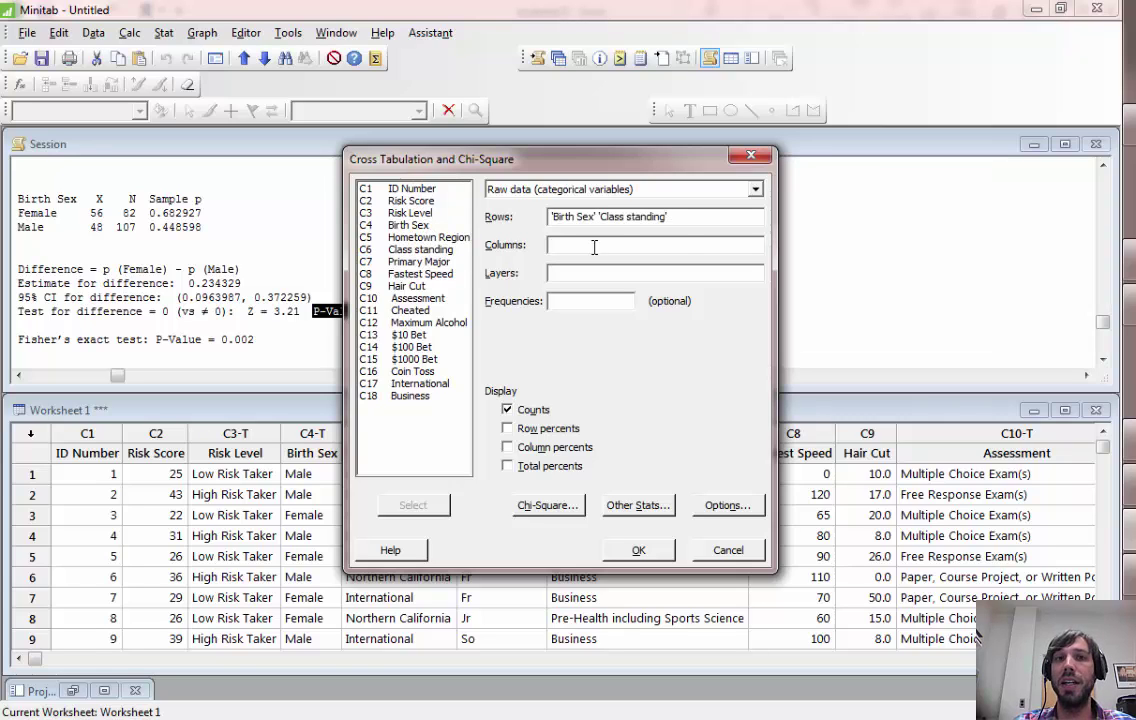
{"action": "left_click_drag", "start_coordinate": [695, 215], "coordinate": [597, 217]}
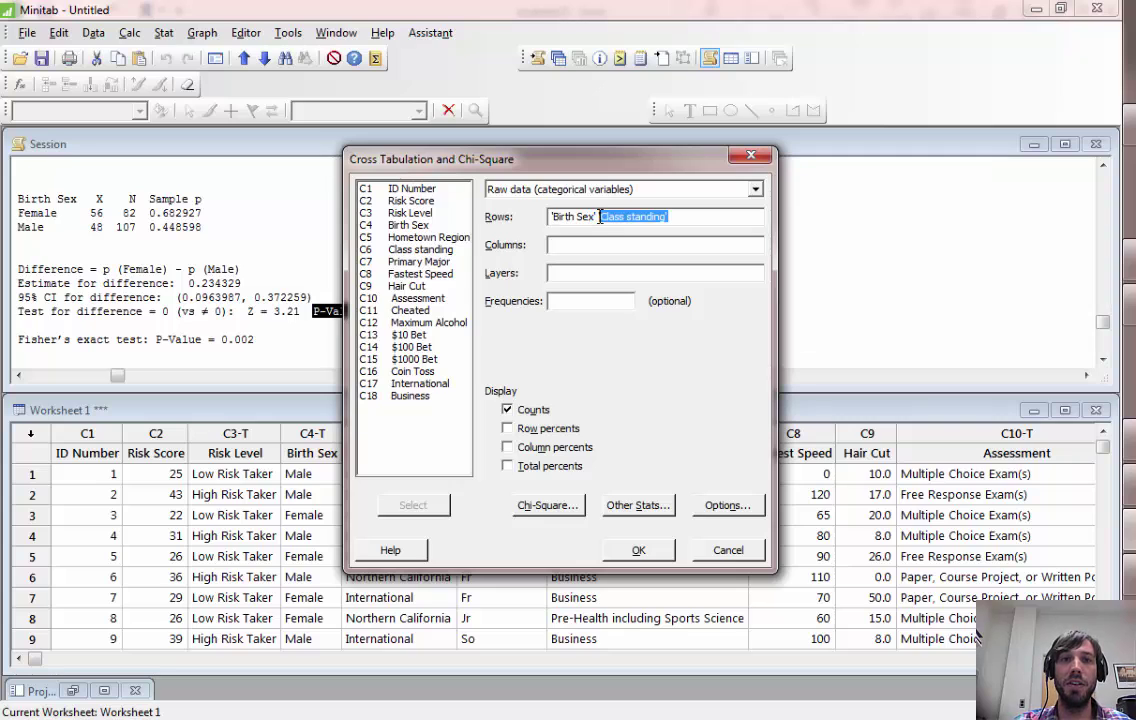
{"action": "key", "text": "ctrl+x"}
{"action": "left_click", "coordinate": [599, 244]}
{"action": "key", "text": "ctrl+v"}
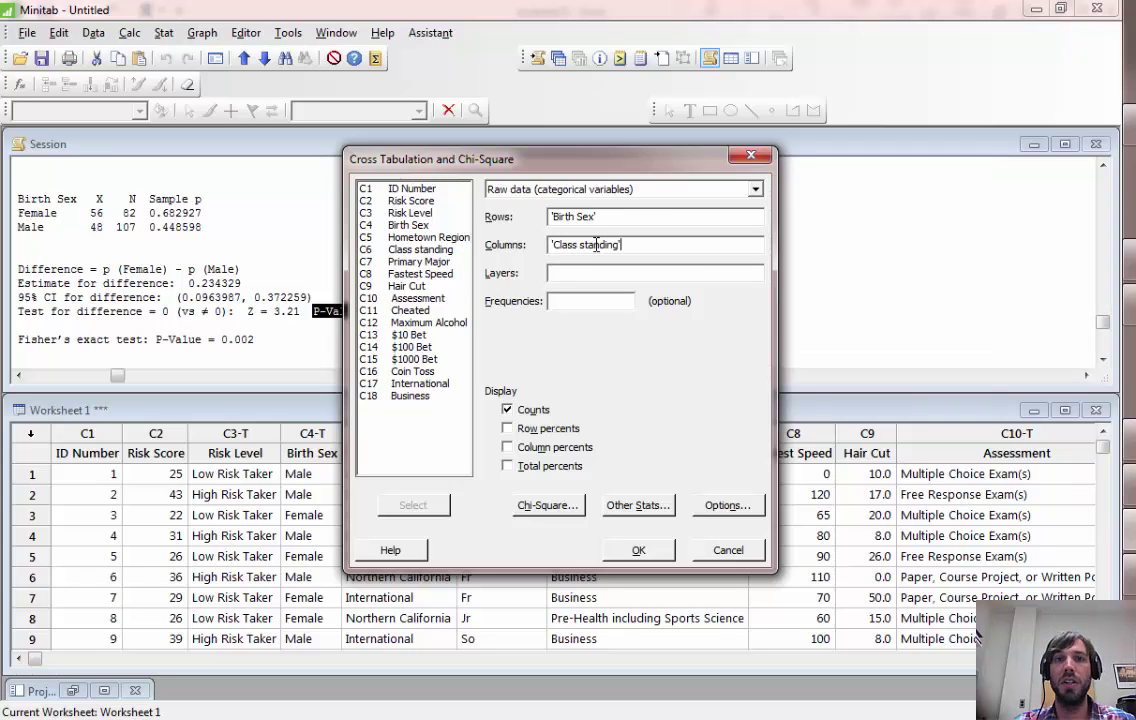
Step: Turn on the chi-square test, expected cell counts and each cell's contribution, then run the table
{"action": "left_click", "coordinate": [547, 505]}
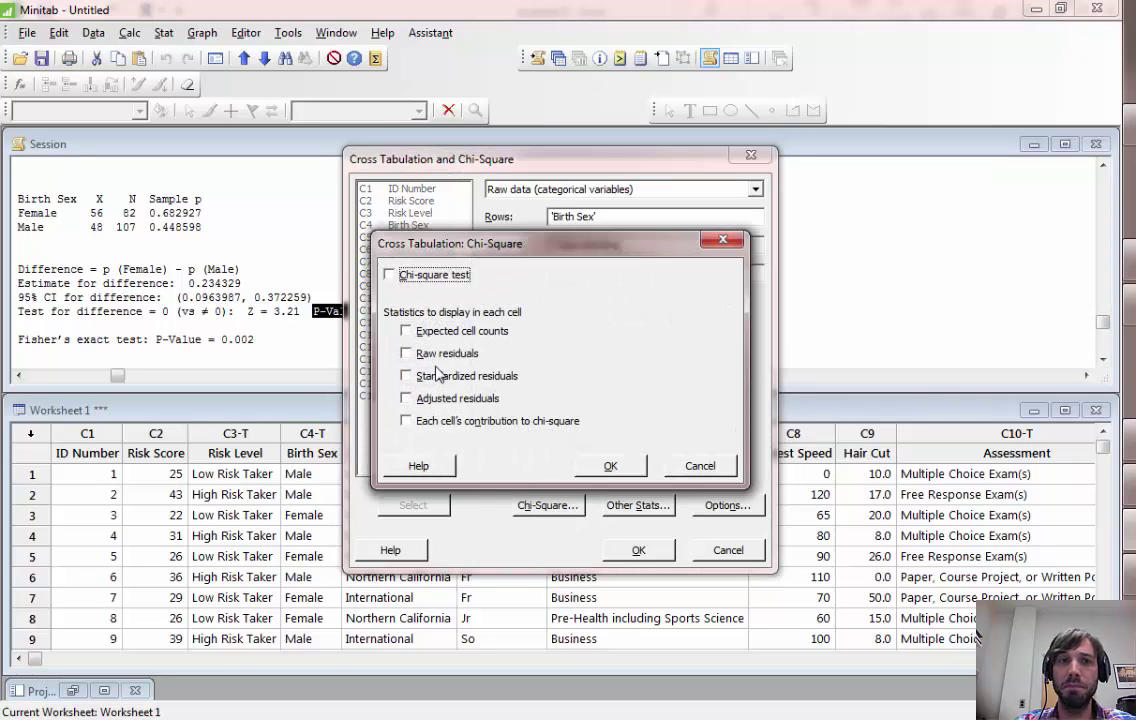
{"action": "left_click", "coordinate": [390, 275]}
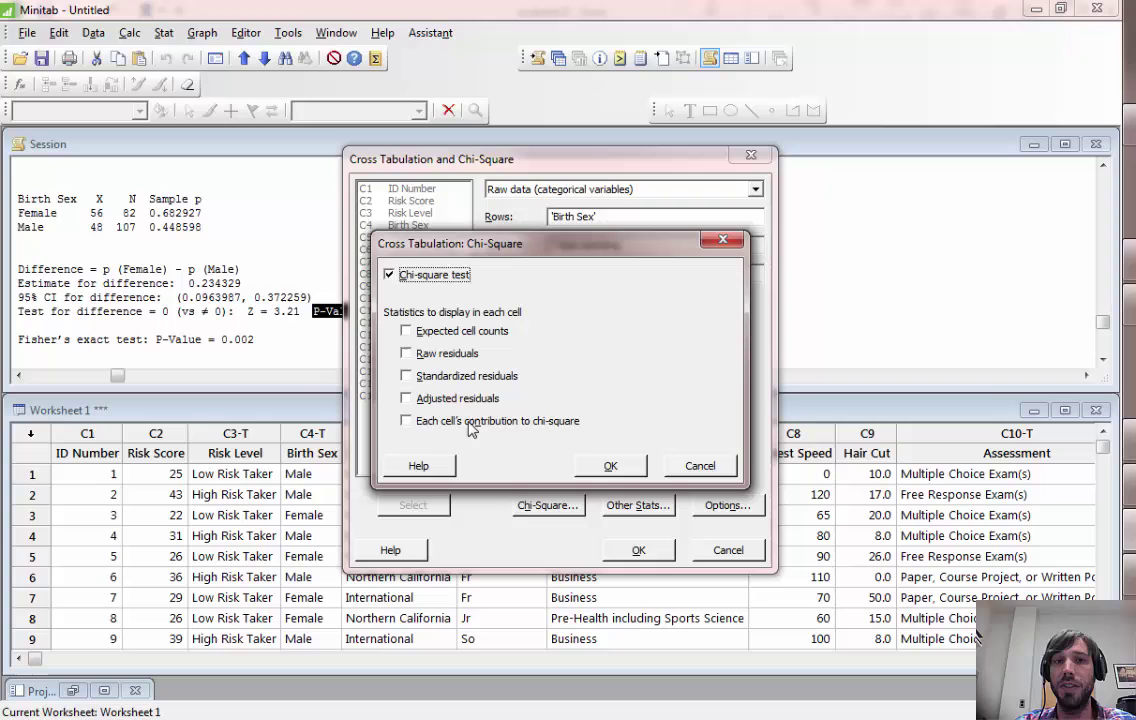
{"action": "left_click", "coordinate": [407, 422]}
{"action": "left_click", "coordinate": [406, 331]}
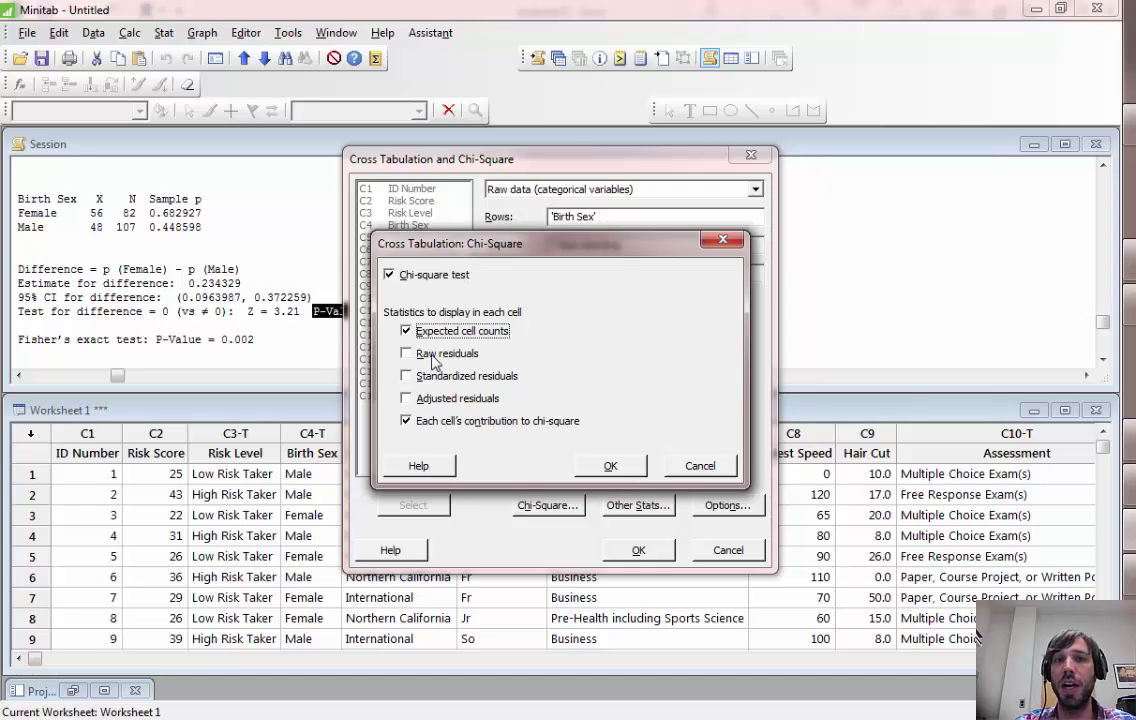
{"action": "left_click", "coordinate": [610, 466]}
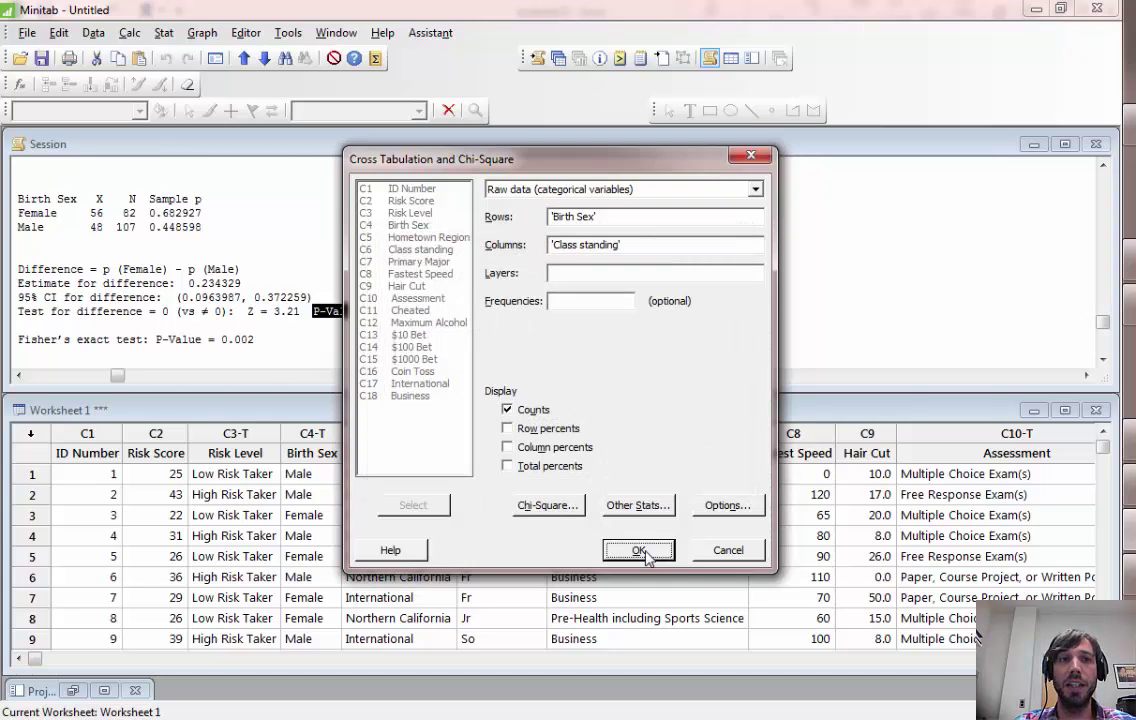
{"action": "left_click", "coordinate": [646, 552]}
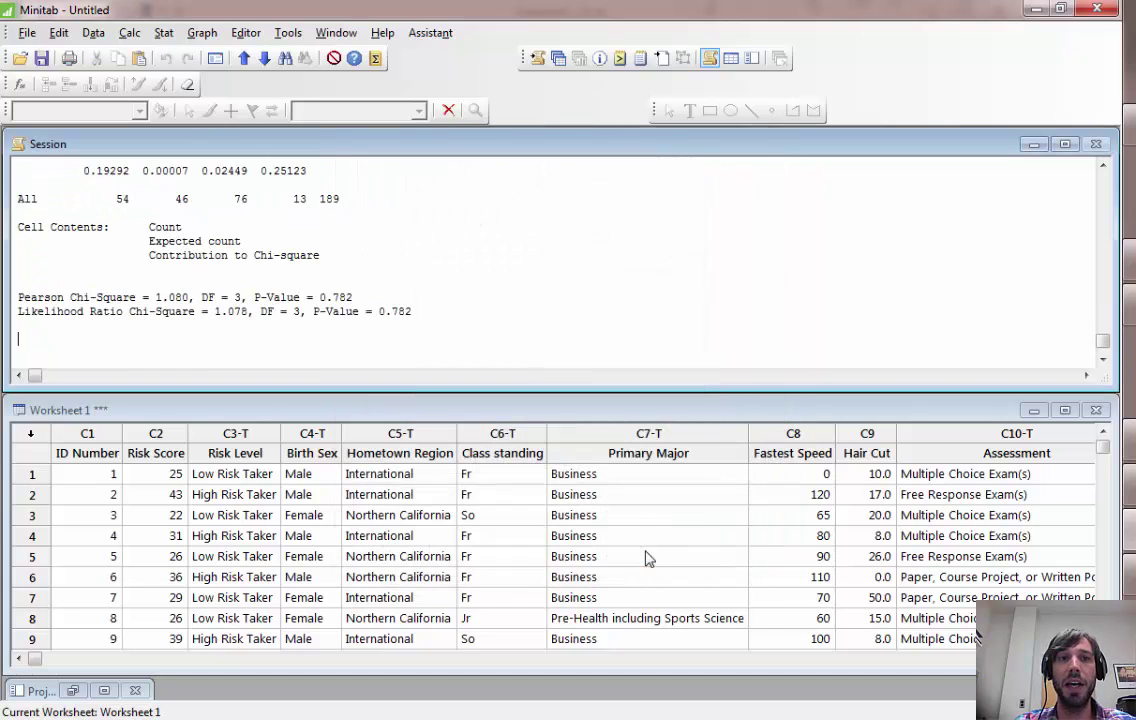
Step: Scroll to the chi-square results and copy the Pearson Chi-Square line with P-Value 0.782
{"action": "left_click", "coordinate": [1103, 166]}
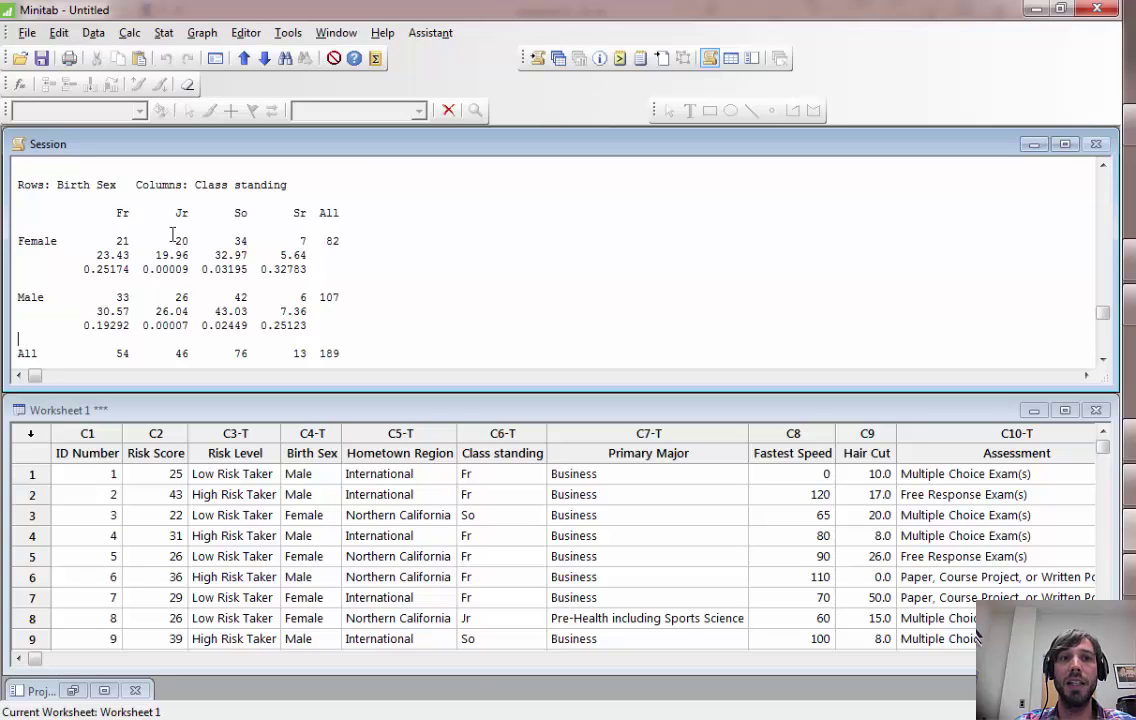
{"action": "left_click", "coordinate": [1103, 360]}
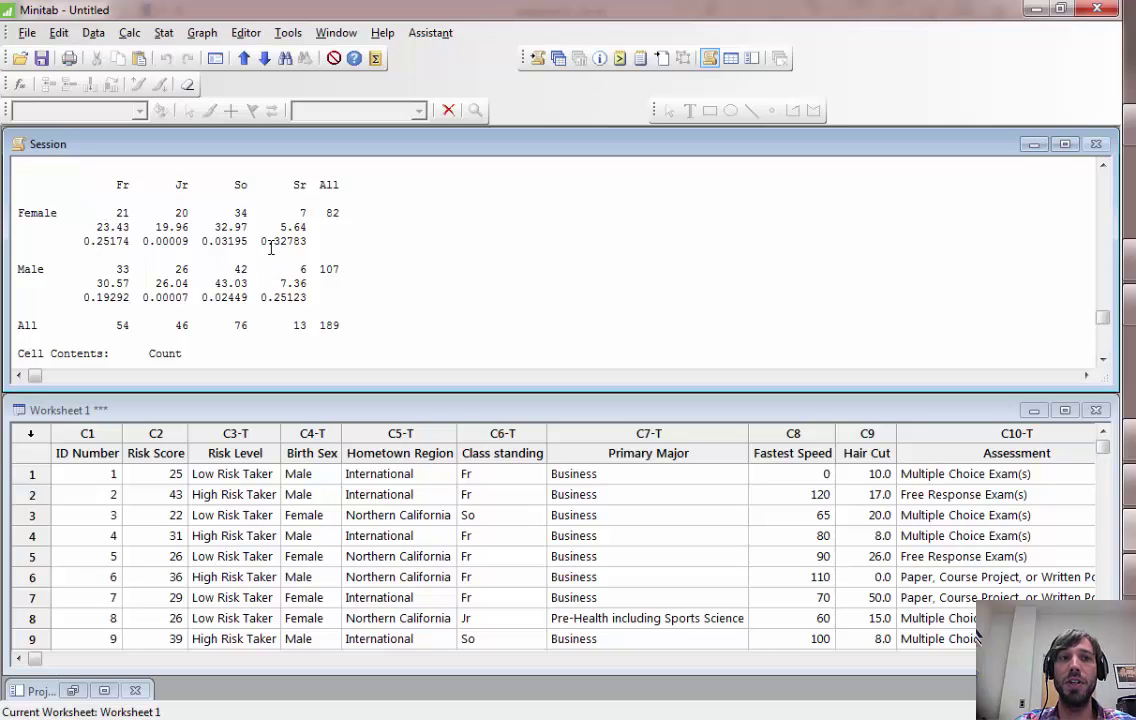
{"action": "scroll", "coordinate": [978, 322], "scroll_direction": "down", "scroll_amount": 3}
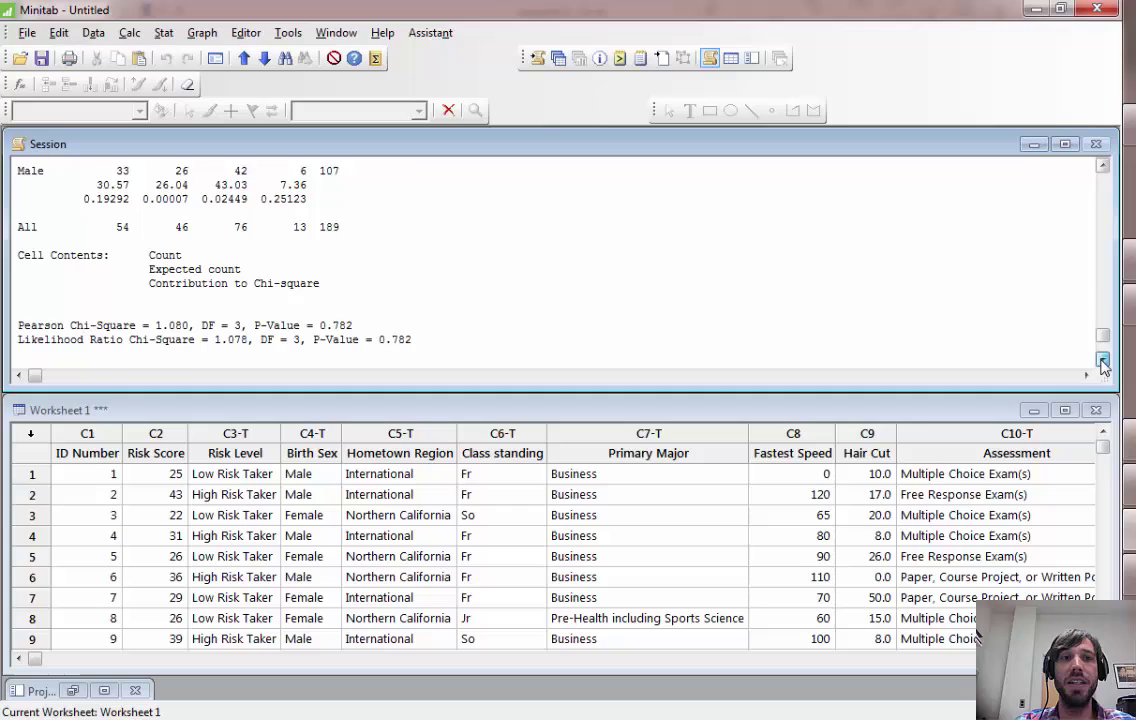
{"action": "left_click_drag", "start_coordinate": [354, 297], "coordinate": [14, 297]}
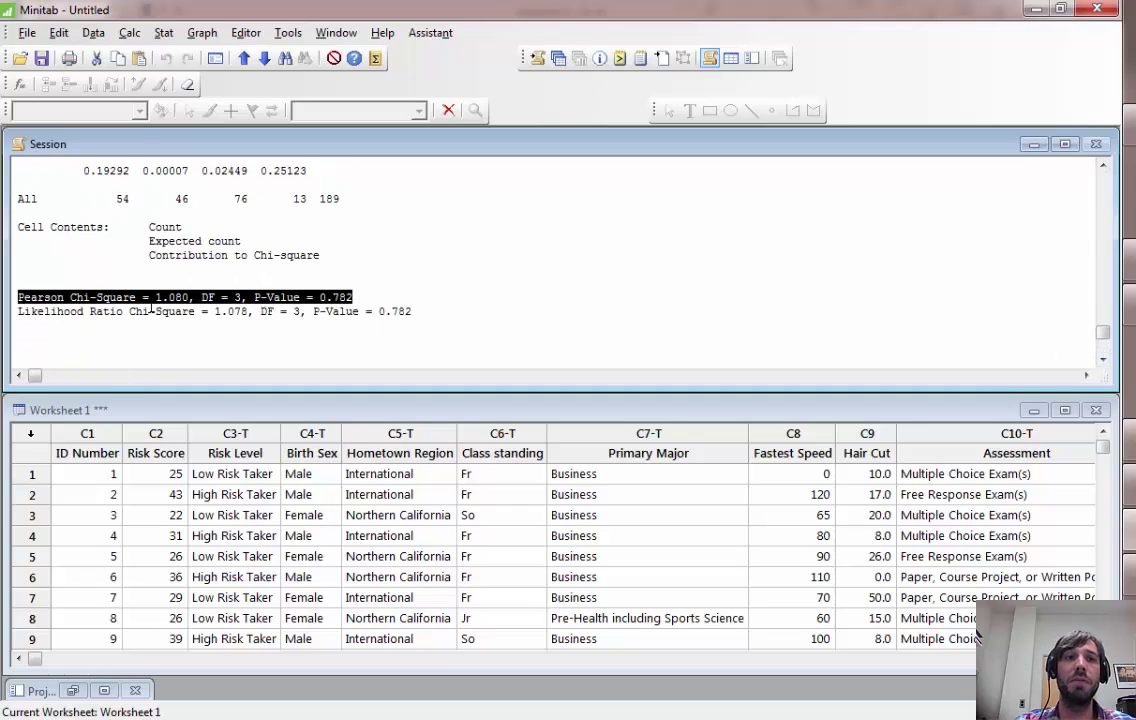
{"action": "left_click", "coordinate": [117, 58]}
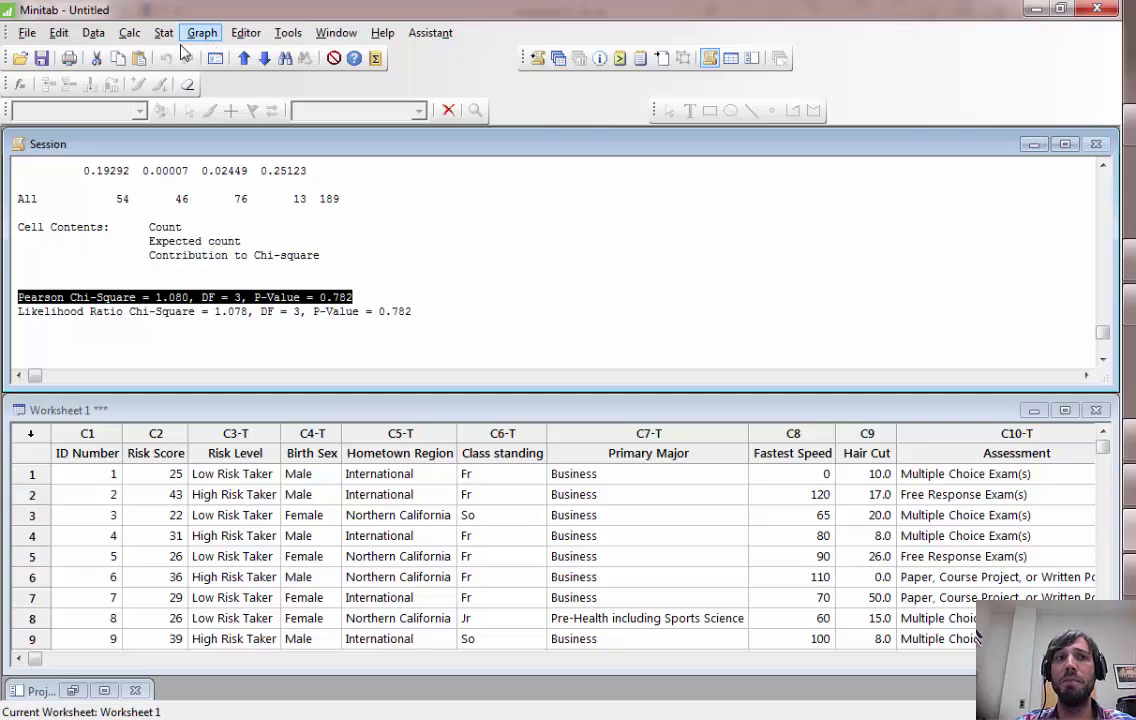
Step: Run a One-Way ANOVA with Risk Score as the response and Class standing as the factor
{"action": "left_click", "coordinate": [164, 33]}
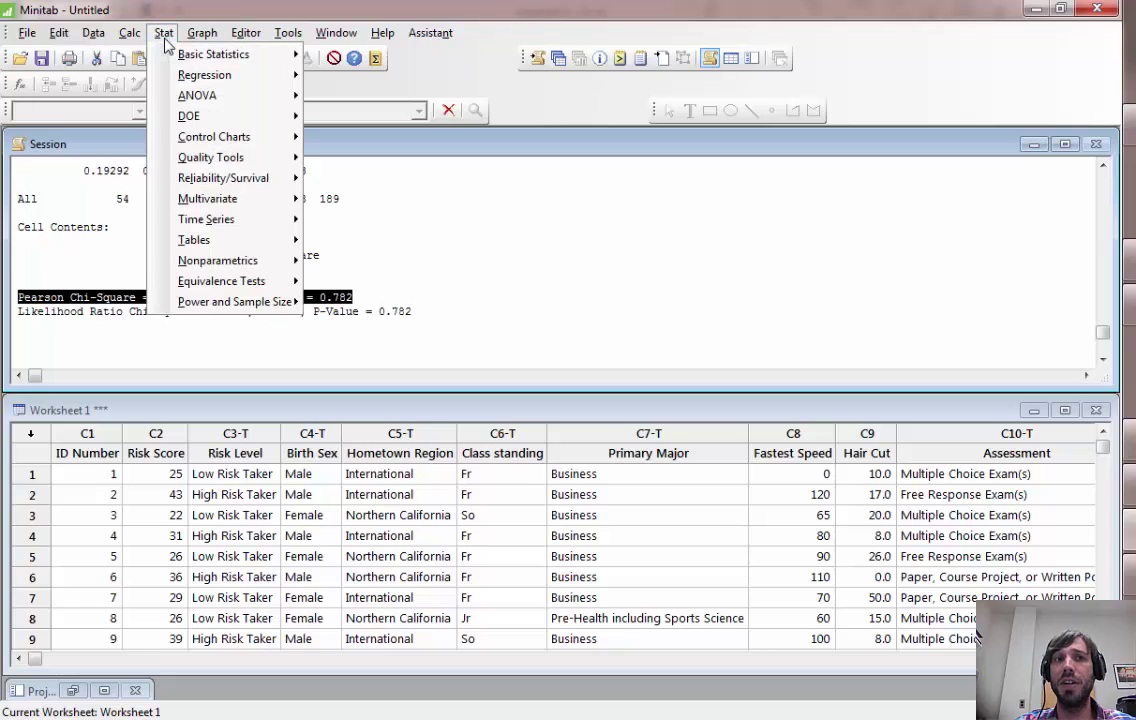
{"action": "mouse_move", "coordinate": [193, 101]}
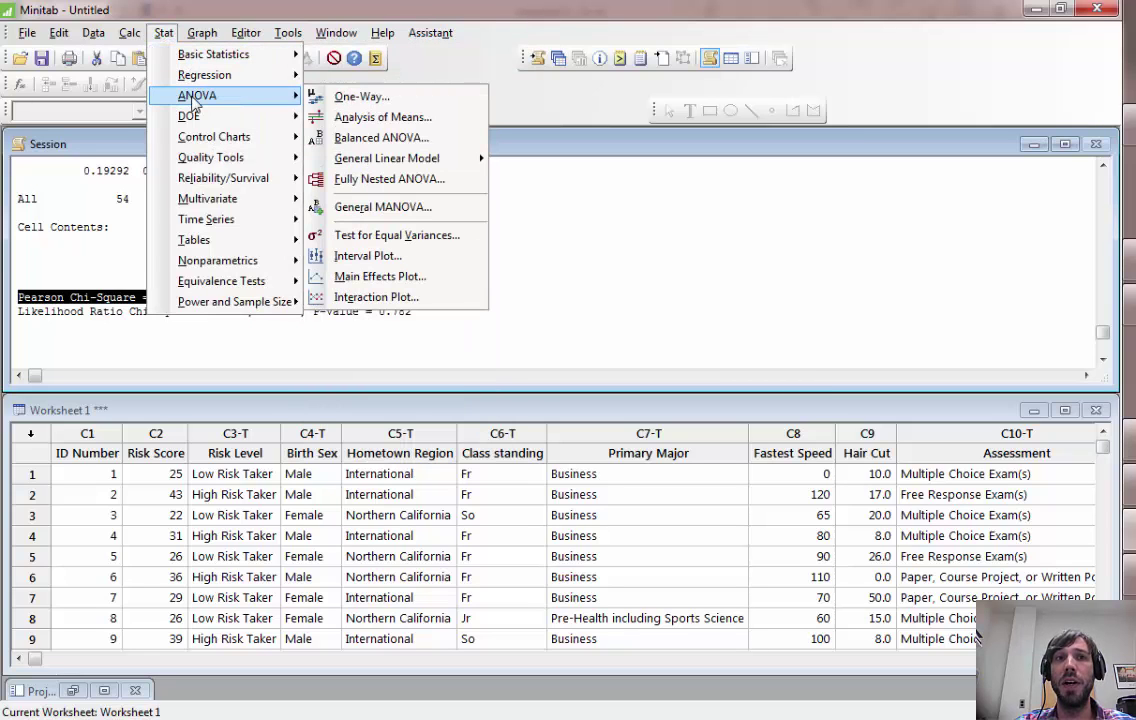
{"action": "left_click", "coordinate": [362, 98]}
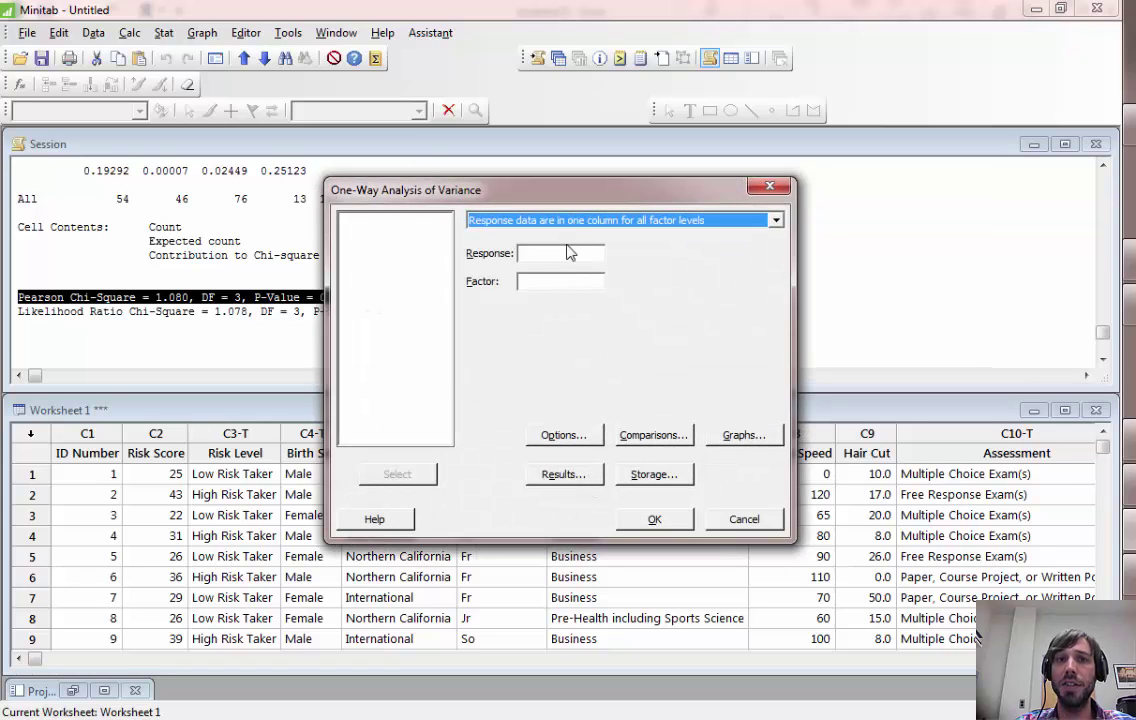
{"action": "left_click", "coordinate": [566, 252]}
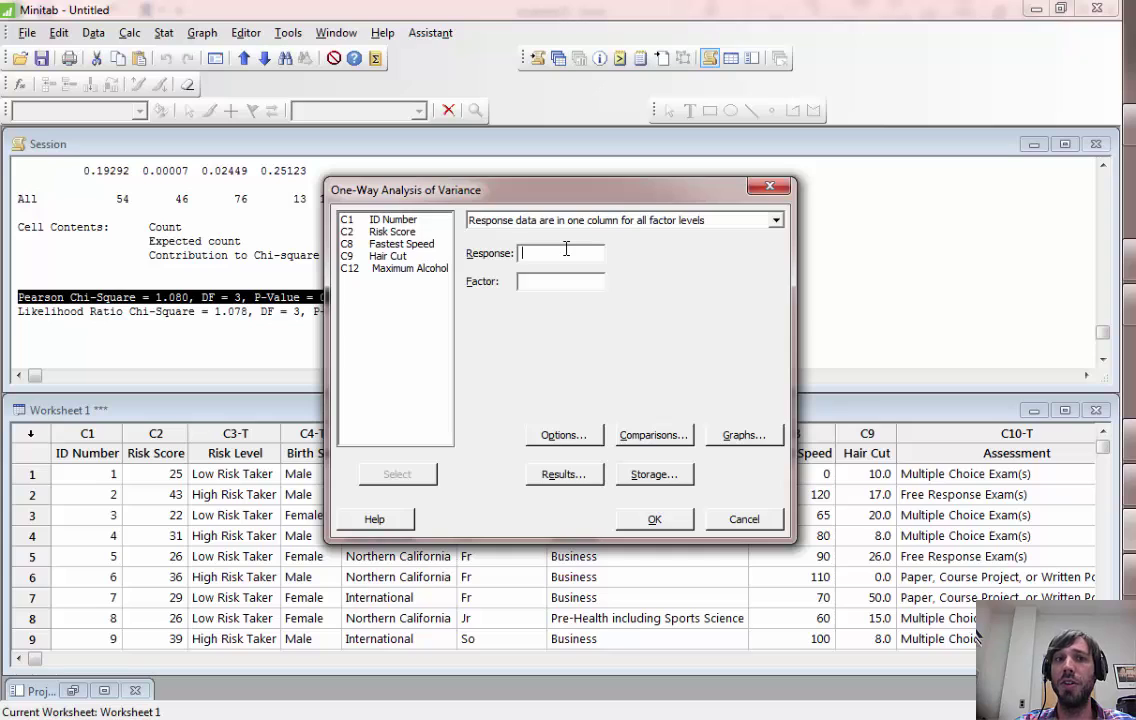
{"action": "left_click", "coordinate": [414, 245]}
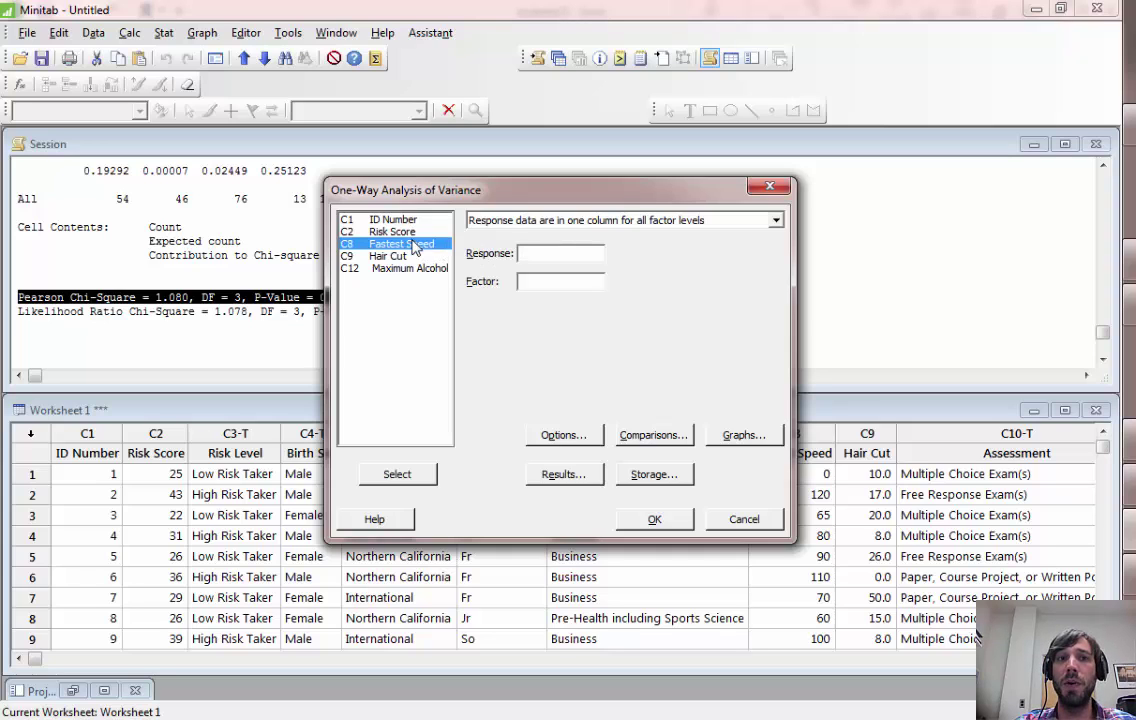
{"action": "double_click", "coordinate": [395, 231]}
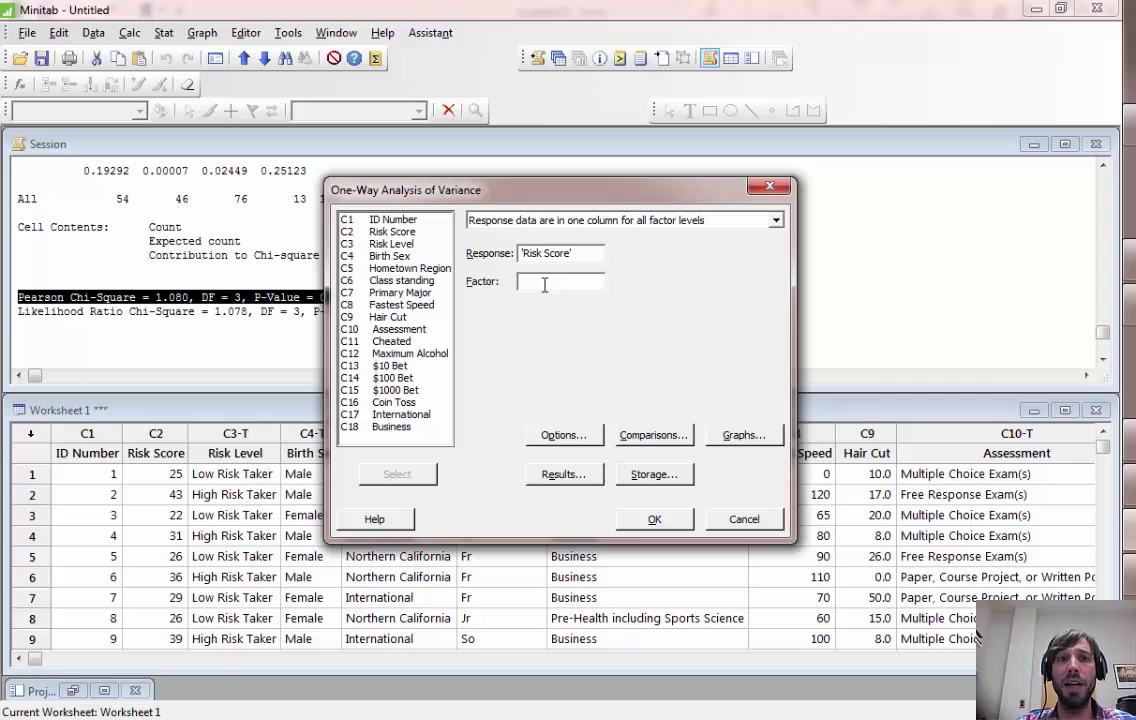
{"action": "double_click", "coordinate": [401, 280]}
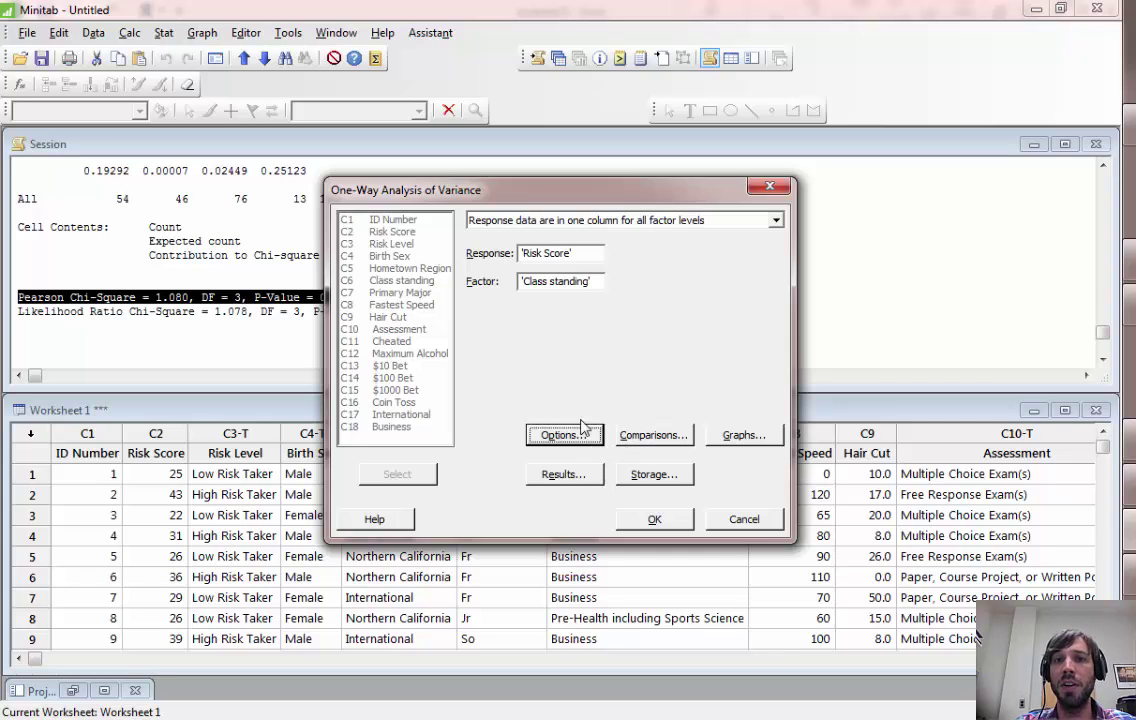
{"action": "left_click", "coordinate": [655, 519]}
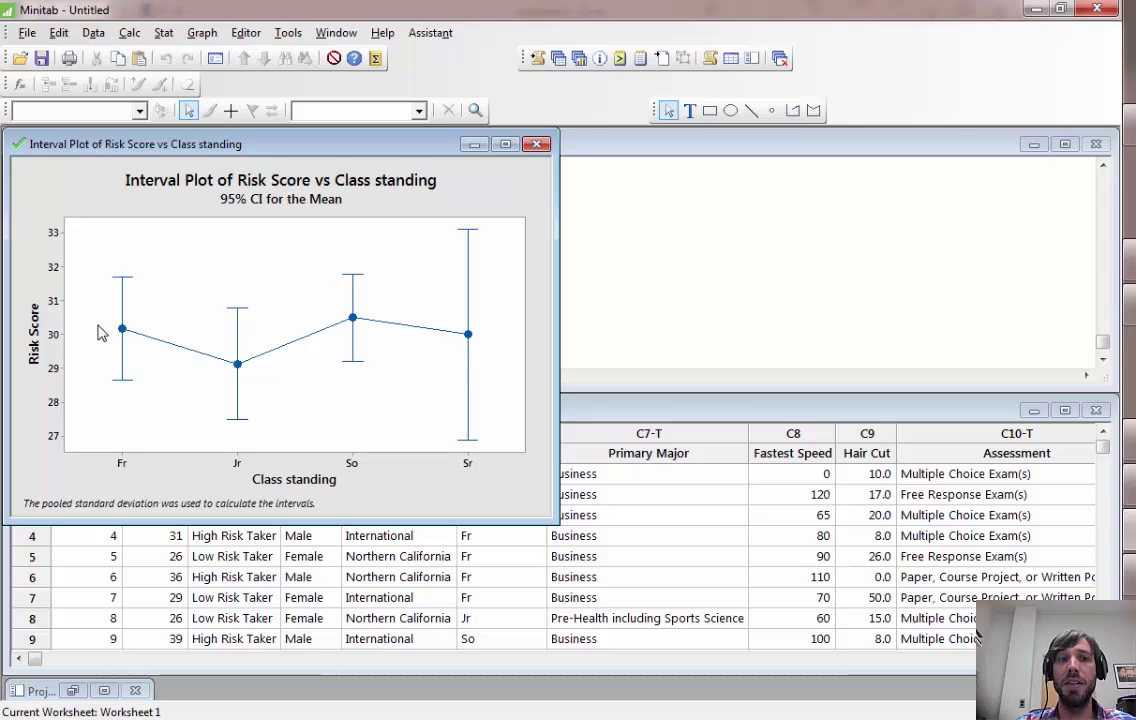
{"action": "left_click", "coordinate": [474, 144]}
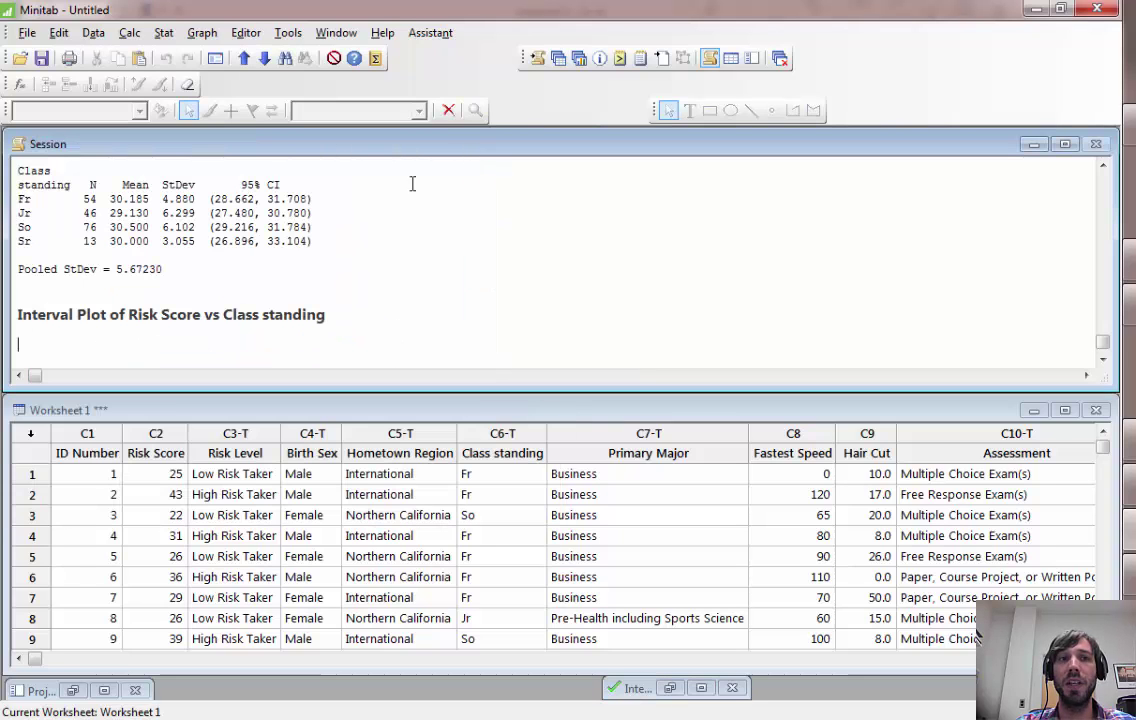
{"action": "left_click_drag", "start_coordinate": [1103, 172], "coordinate": [1103, 172]}
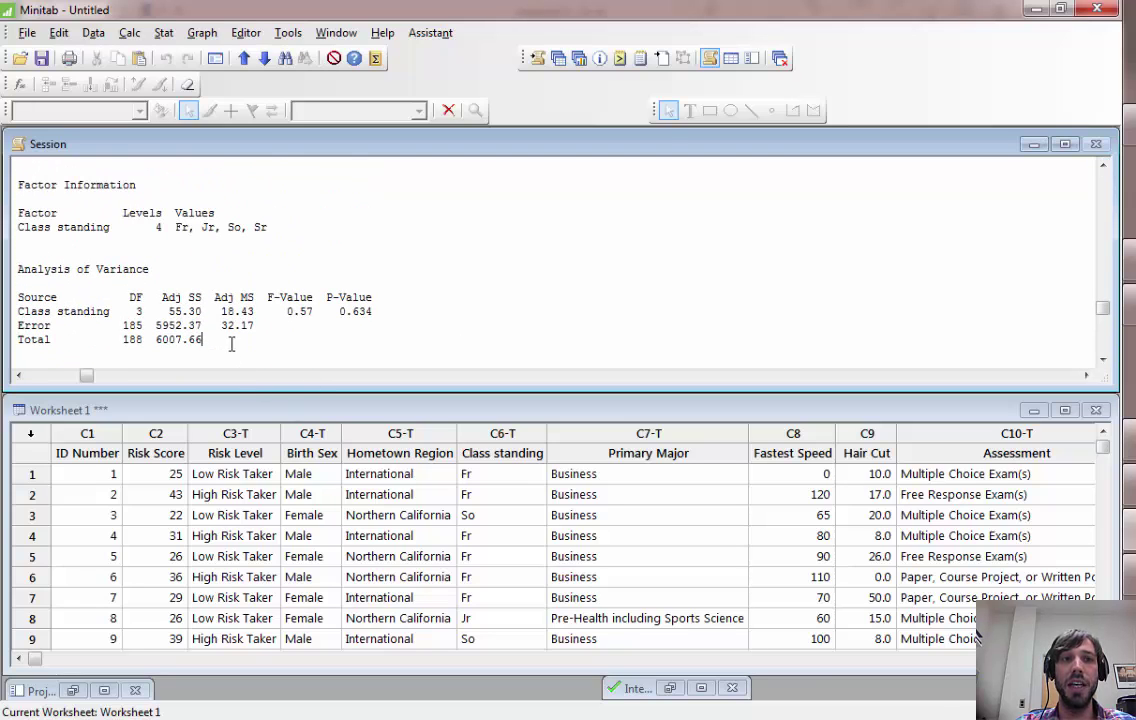
{"action": "left_click_drag", "start_coordinate": [205, 341], "coordinate": [15, 236]}
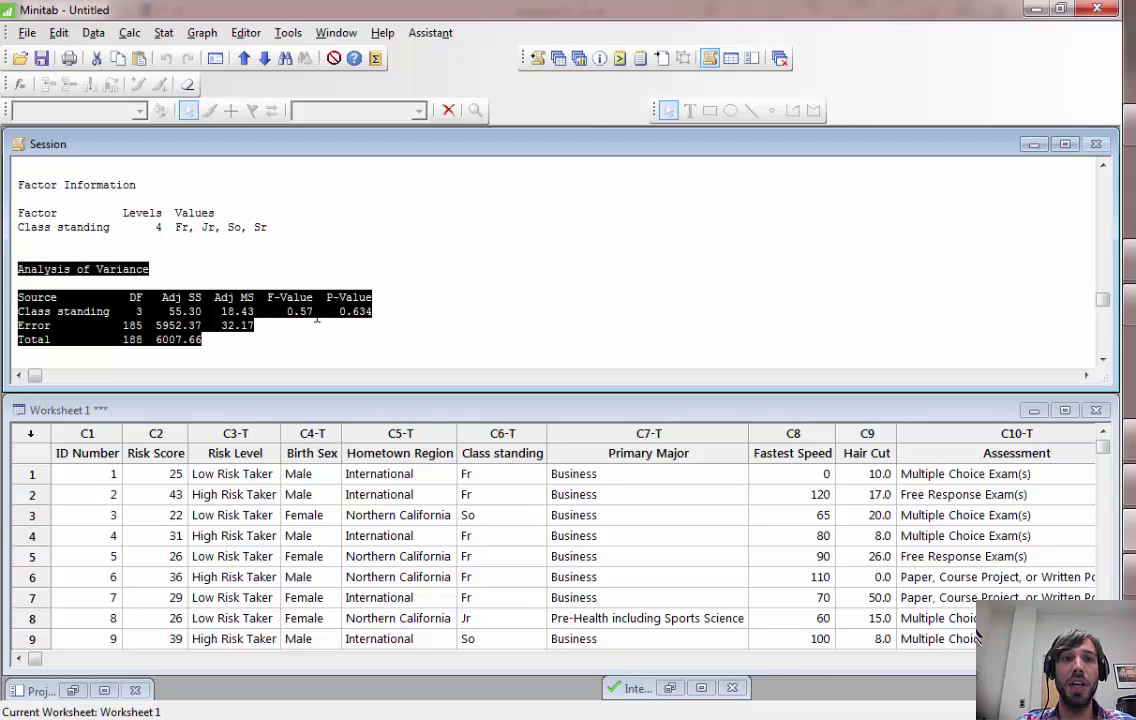
{"action": "left_click", "coordinate": [313, 313]}
{"action": "double_click", "coordinate": [300, 312]}
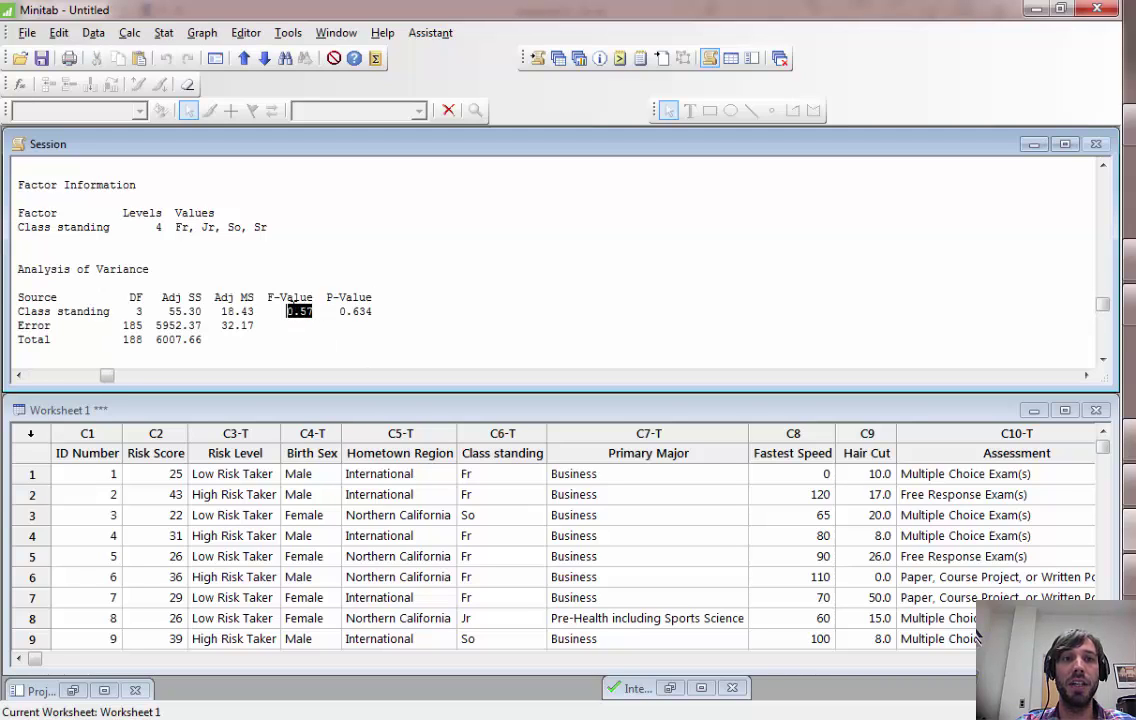
{"action": "left_click", "coordinate": [371, 312]}
{"action": "double_click", "coordinate": [368, 312]}
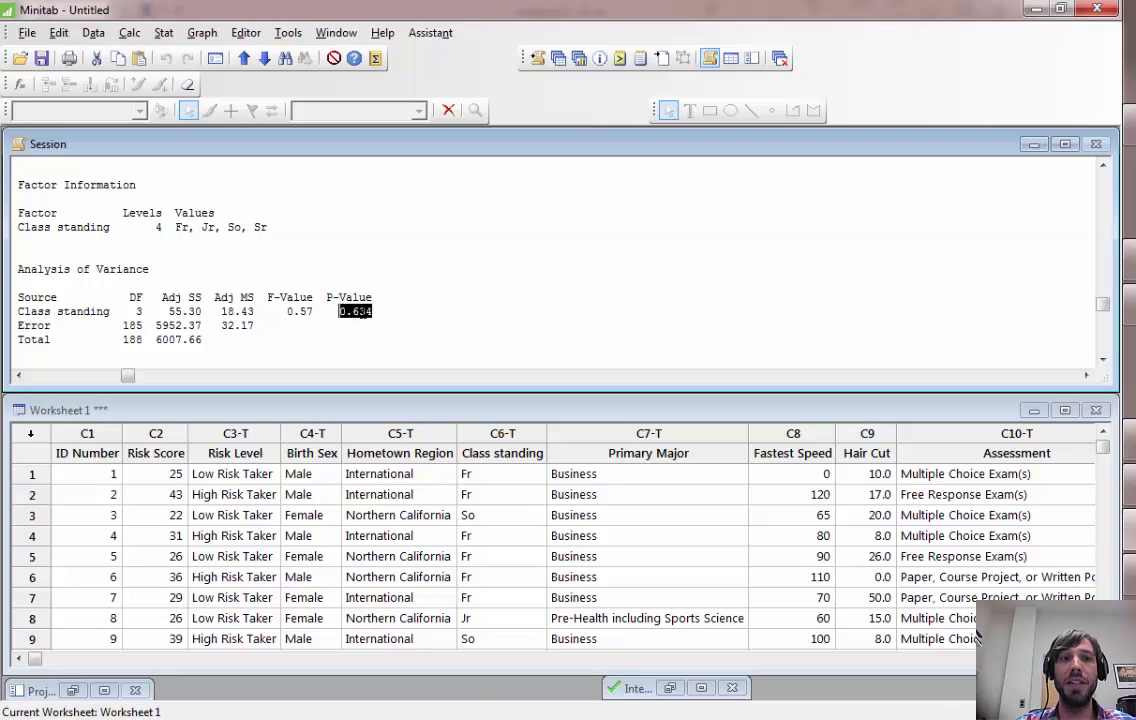